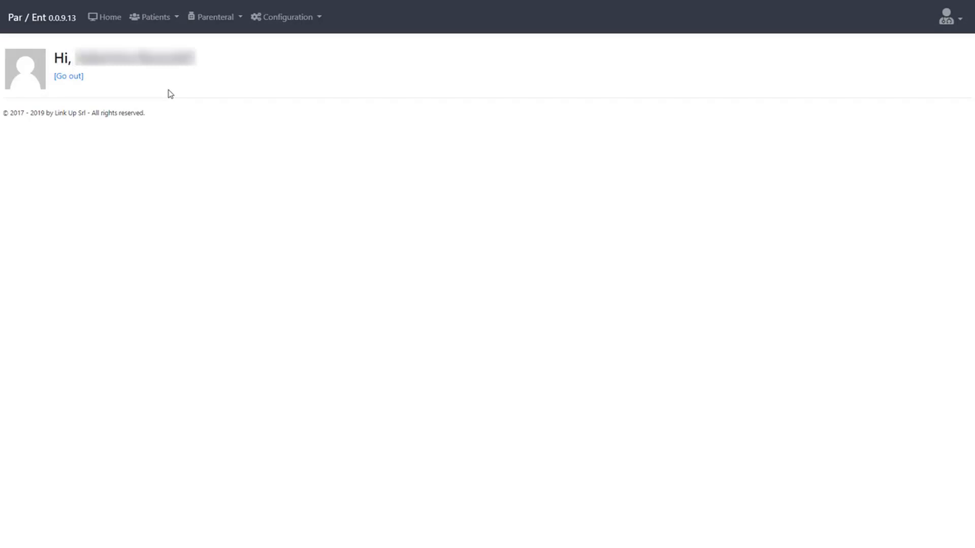
- Start a new patient record and enter the patient's first name and surname
{"action": "left_click", "coordinate": [173, 21]}
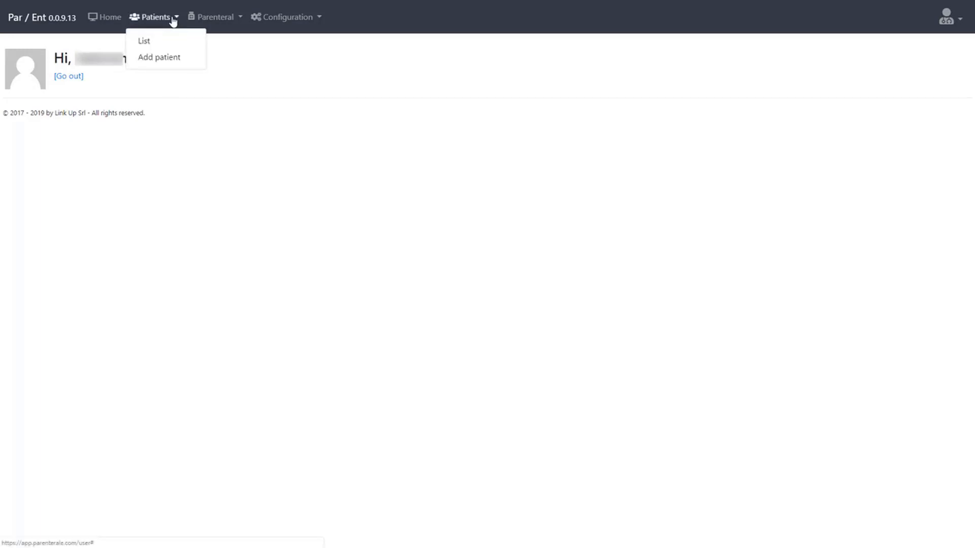
{"action": "left_click", "coordinate": [164, 58]}
{"action": "left_click", "coordinate": [316, 94]}
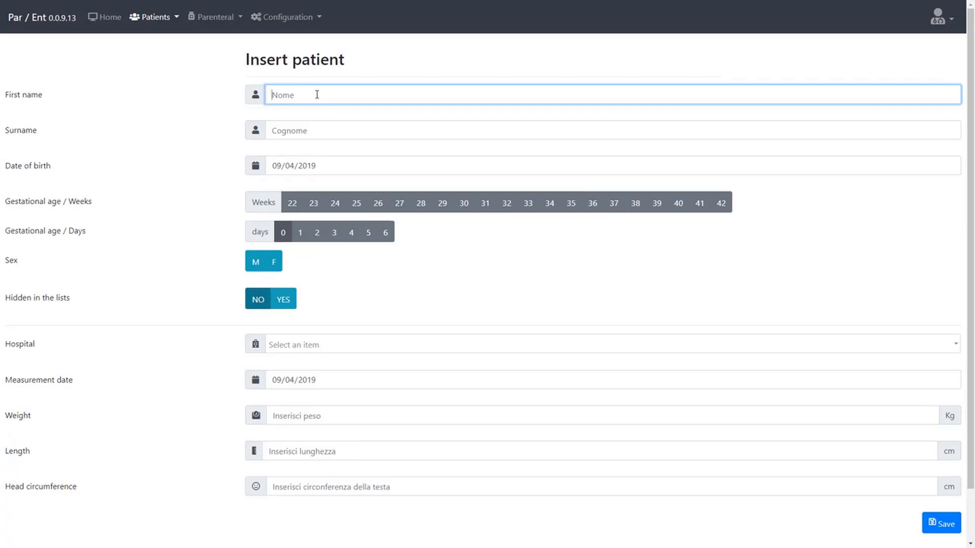
{"action": "type", "text": "Andre"}
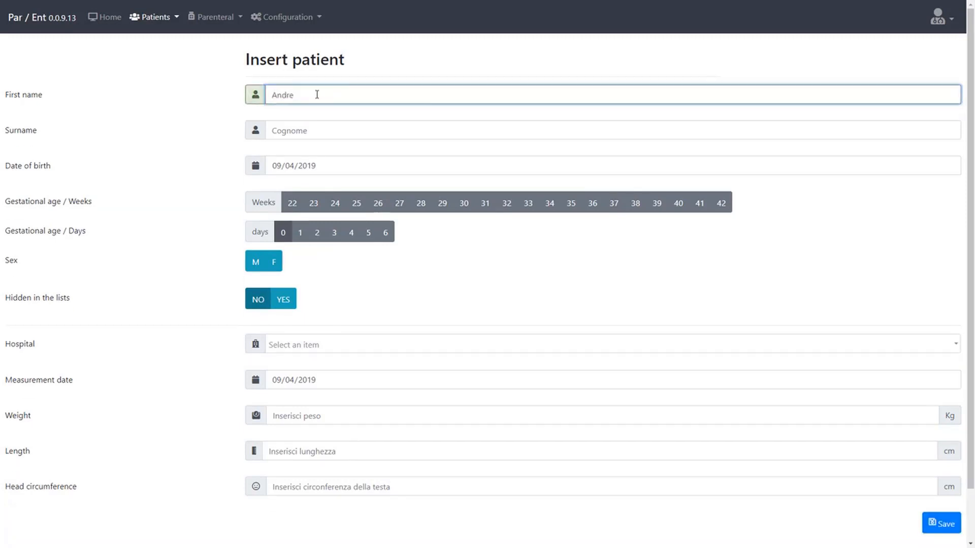
{"action": "type", "text": "w"}
{"action": "key", "text": "Tab"}
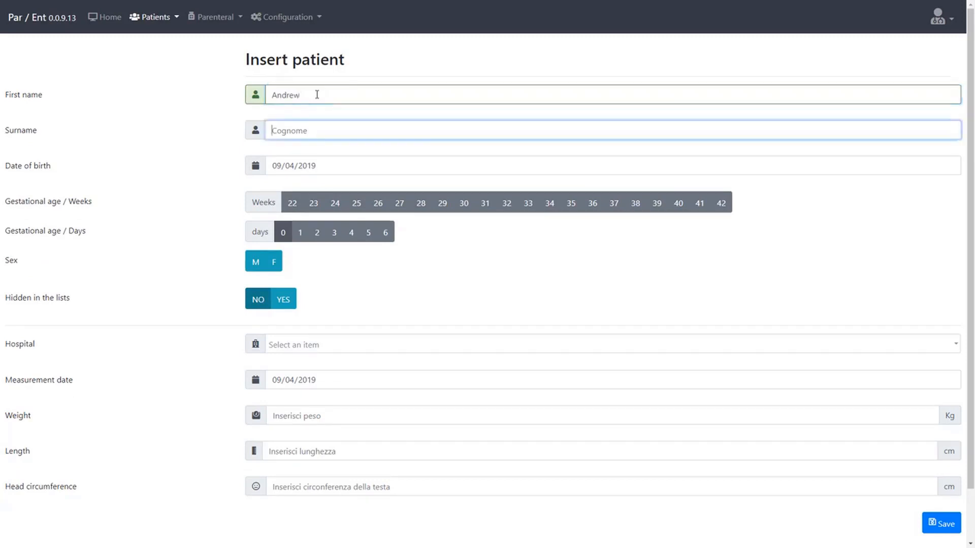
{"action": "type", "text": "Ale"}
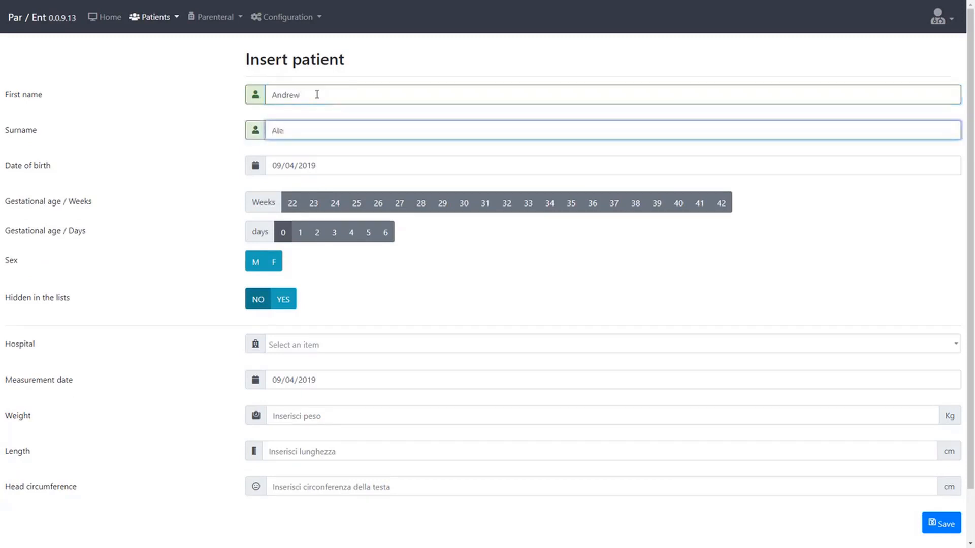
- Set the patient's gestational age to 28 weeks and 0 days, sex to M, and Hidden in the lists to NO
{"action": "left_click", "coordinate": [273, 167]}
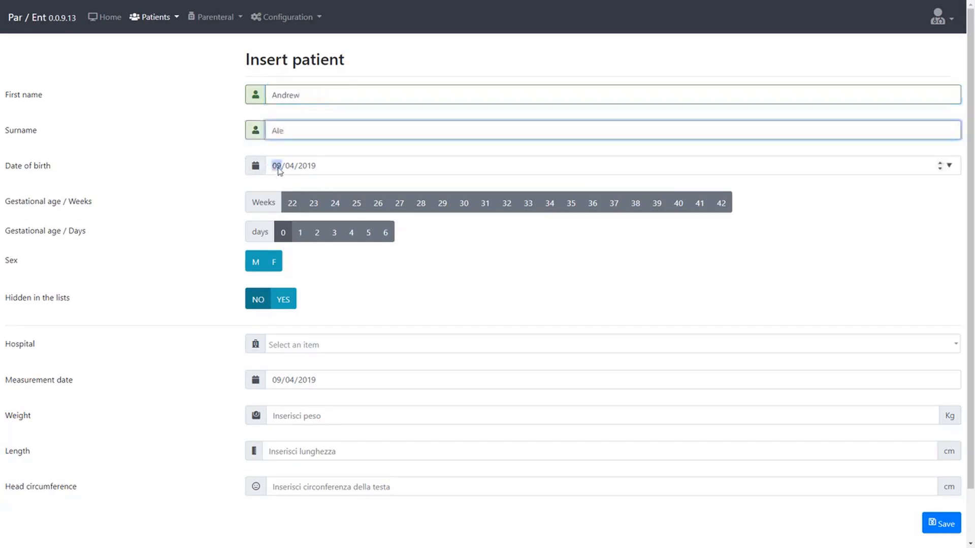
{"action": "left_click", "coordinate": [425, 207]}
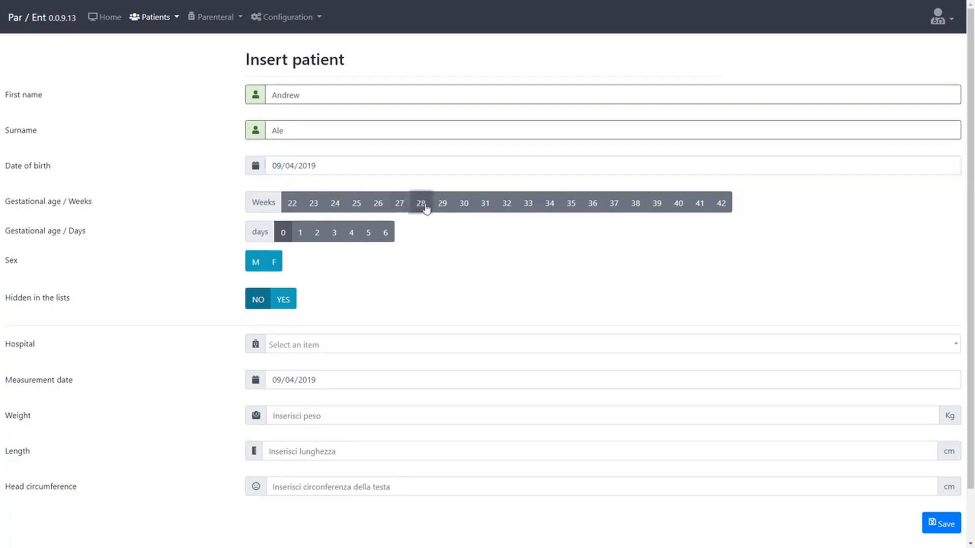
{"action": "left_click", "coordinate": [282, 242]}
{"action": "left_click", "coordinate": [254, 269]}
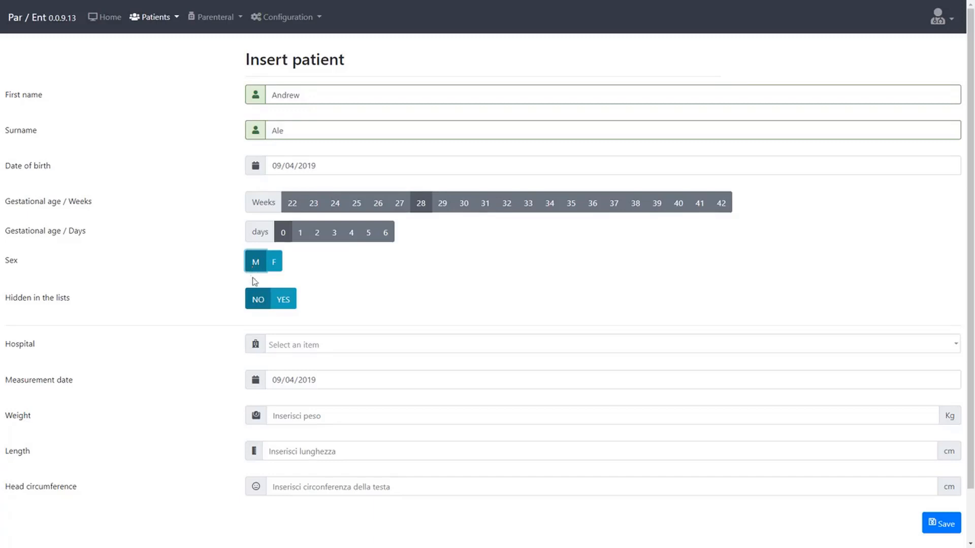
{"action": "left_click", "coordinate": [256, 303]}
- Assign the new patient to San Gerardo Hospital and check the measurement date
{"action": "left_click", "coordinate": [287, 349]}
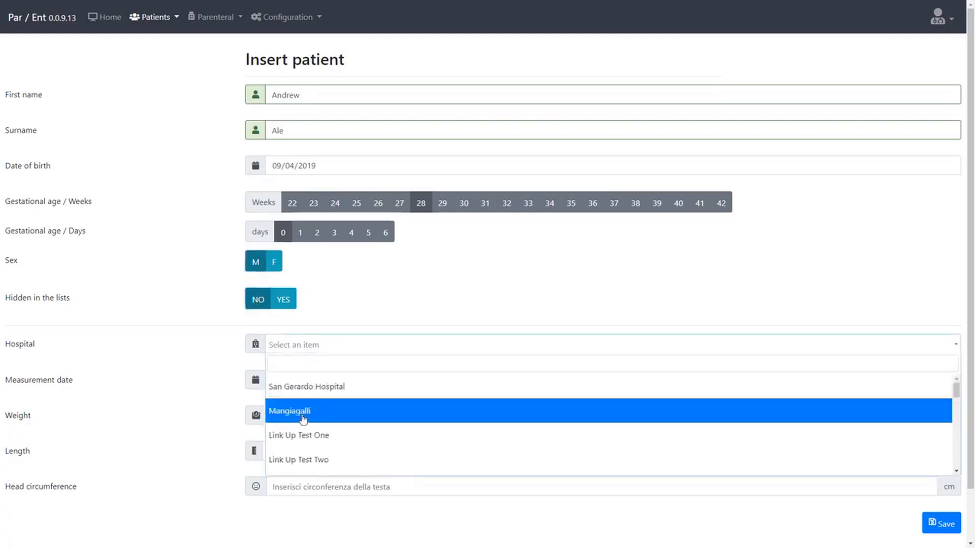
{"action": "left_click", "coordinate": [300, 391]}
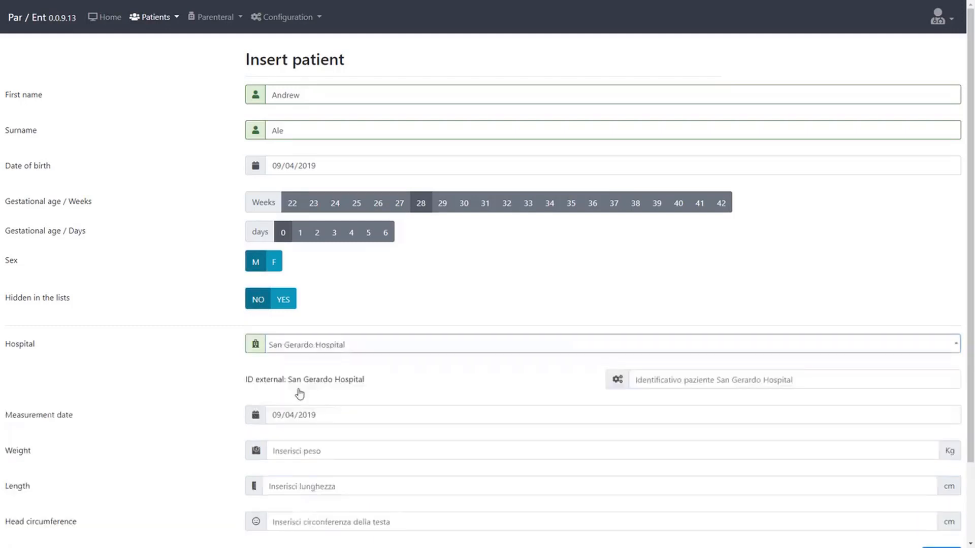
{"action": "left_click", "coordinate": [277, 423]}
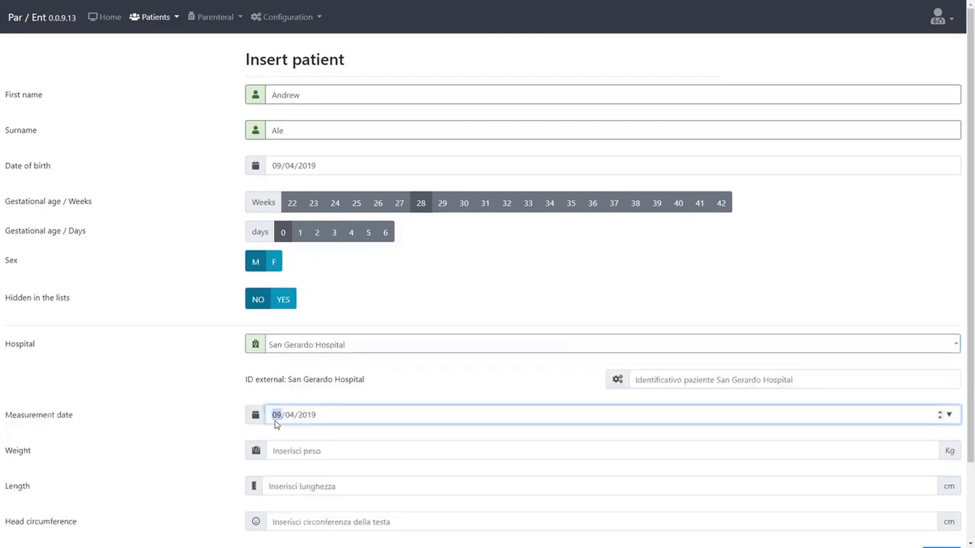
- Enter a weight of 1 kg, length of 35 cm and head circumference of 25 cm, and save the patient
{"action": "left_click", "coordinate": [280, 451]}
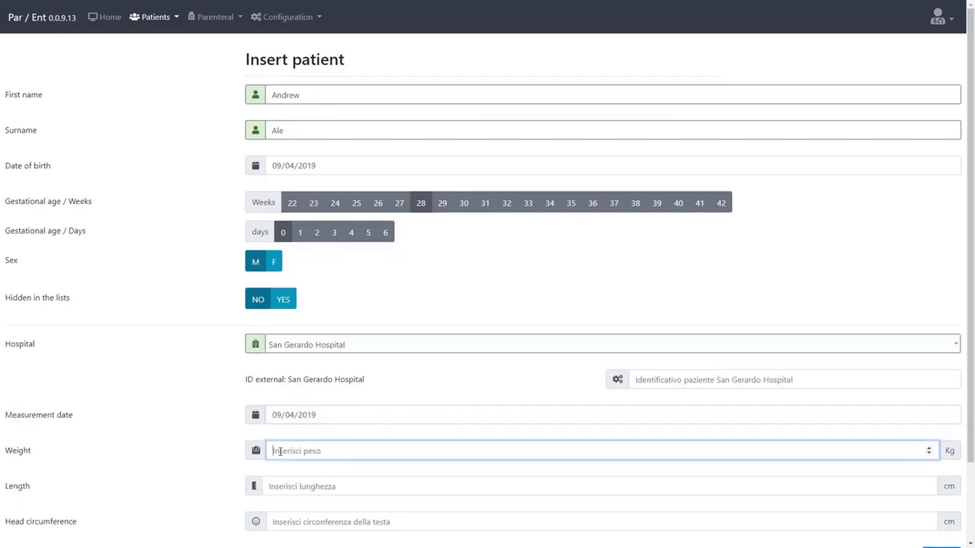
{"action": "type", "text": "1"}
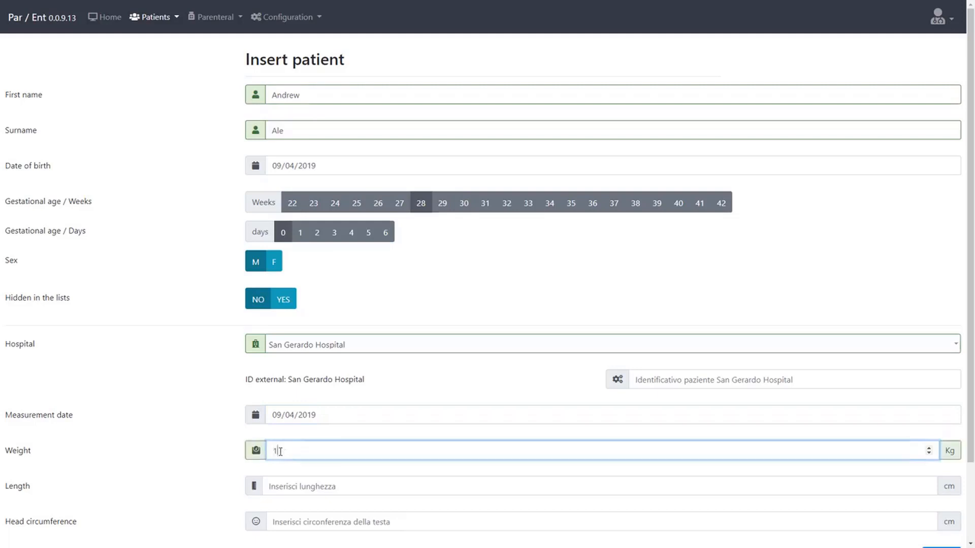
{"action": "left_click", "coordinate": [280, 488]}
{"action": "type", "text": "35"}
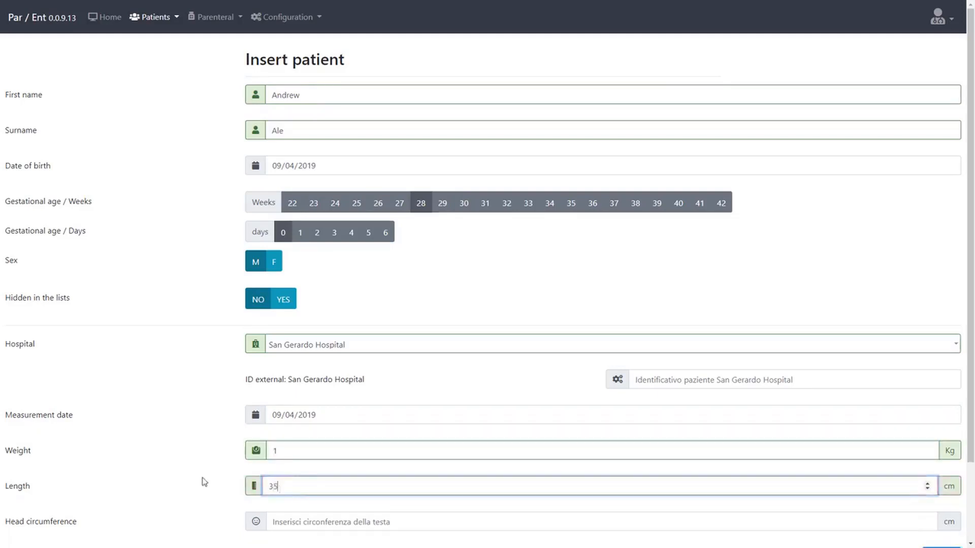
{"action": "left_click", "coordinate": [203, 478]}
{"action": "scroll", "coordinate": [203, 479], "scroll_direction": "down", "scroll_amount": 1}
{"action": "left_click", "coordinate": [280, 468]}
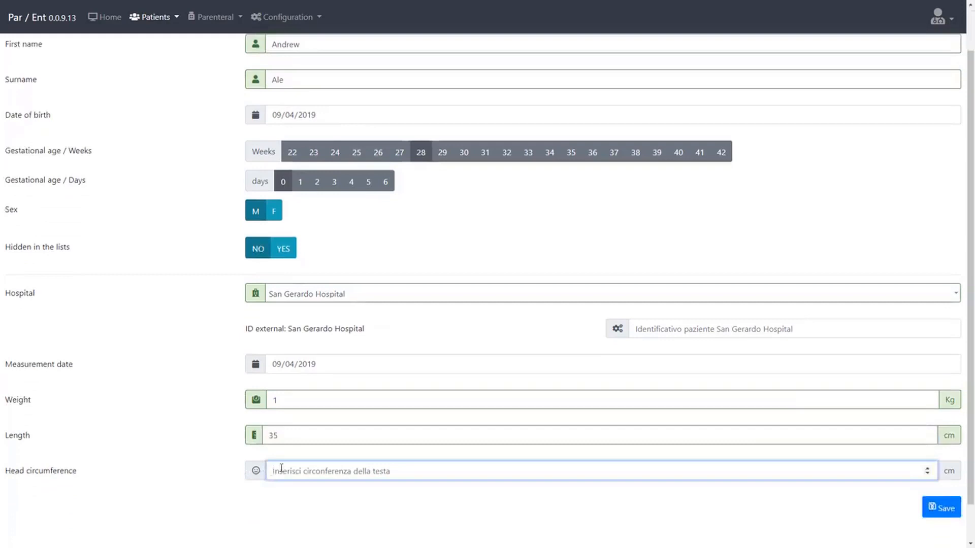
{"action": "type", "text": "25"}
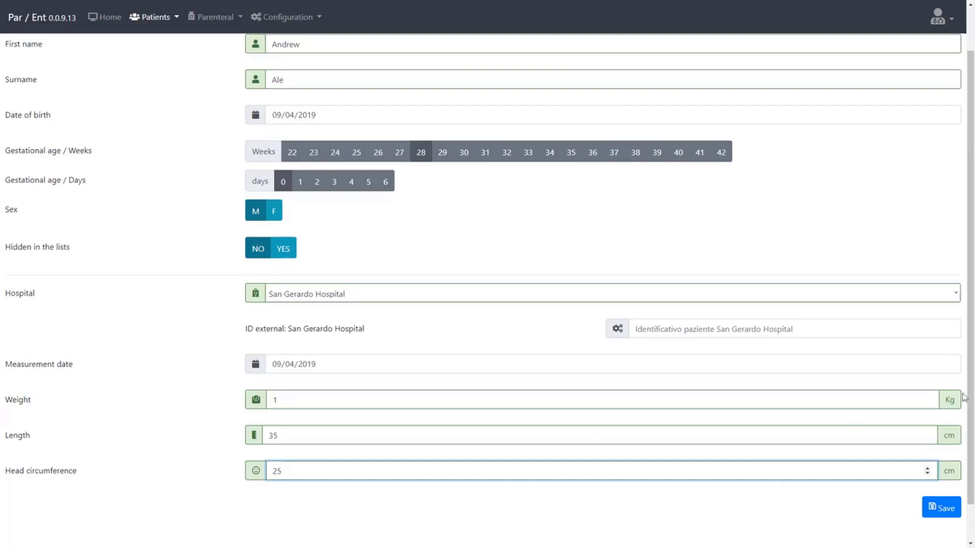
{"action": "left_click", "coordinate": [941, 507]}
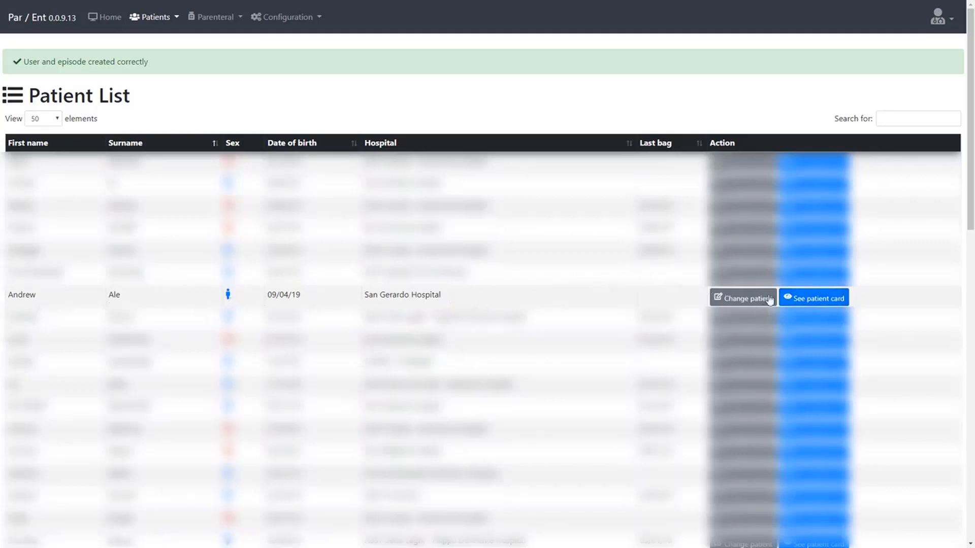
- Open the newly added patient's card and start editing the bag in the Bag List
{"action": "left_click", "coordinate": [811, 298]}
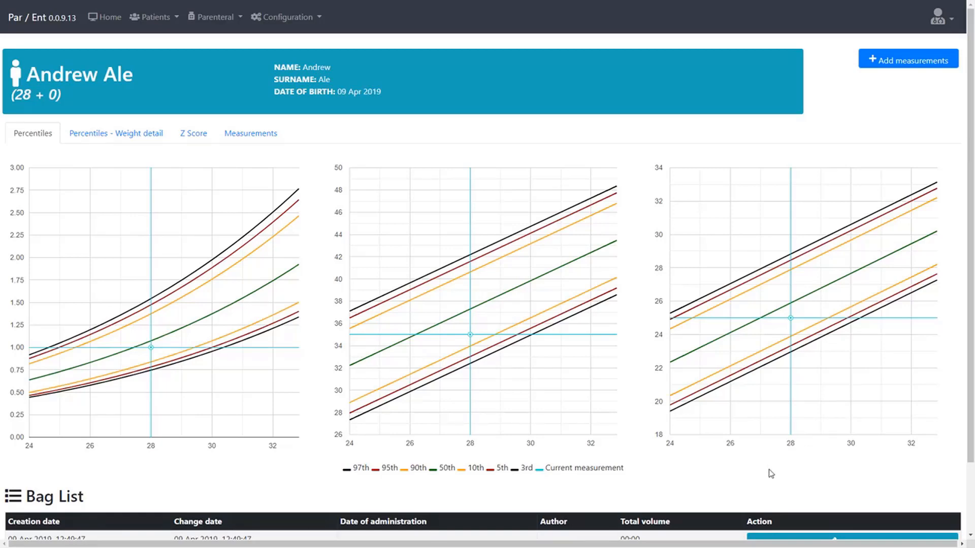
{"action": "scroll", "coordinate": [771, 474], "scroll_direction": "down", "scroll_amount": 2}
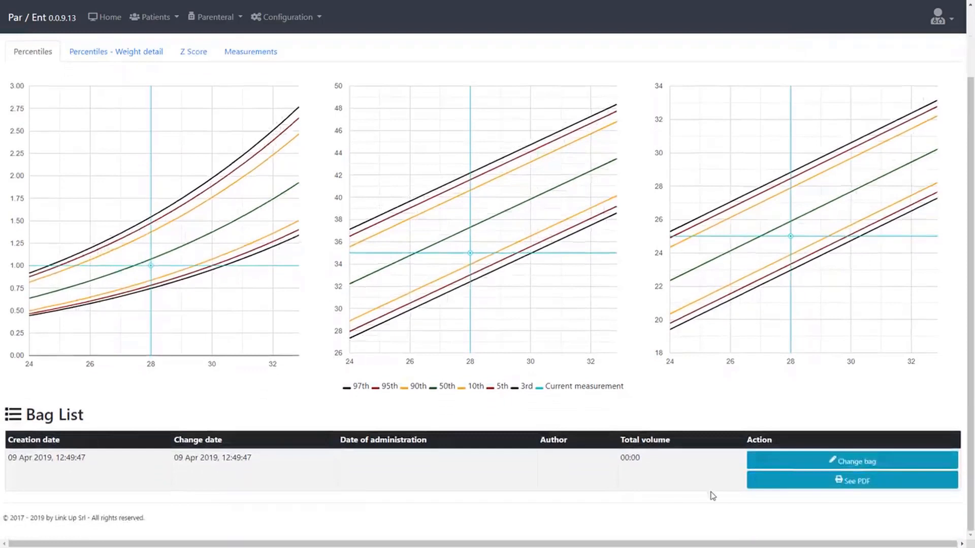
{"action": "left_click", "coordinate": [843, 462]}
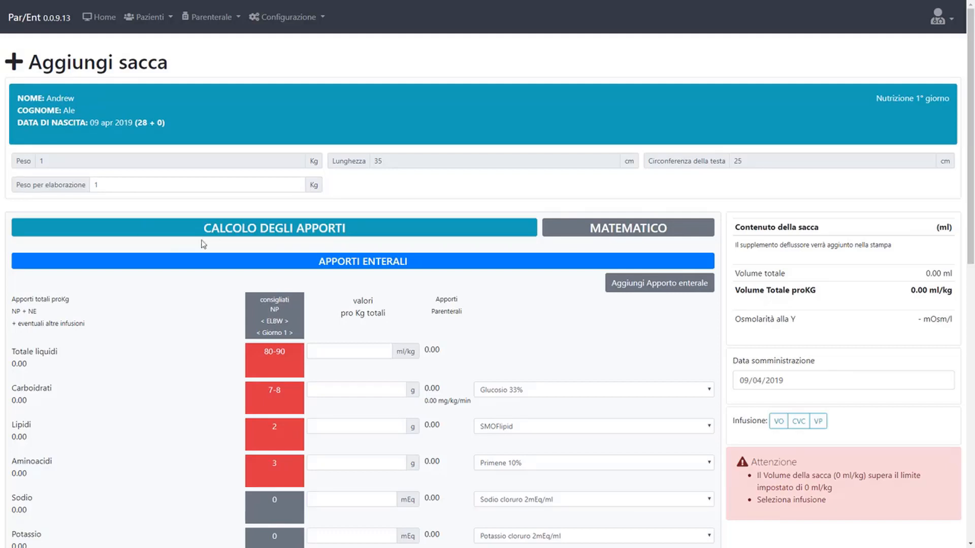
- Set the bag's total fluids to 90 ml/kg and carbohydrates to 8 g per kg
{"action": "scroll", "coordinate": [361, 291], "scroll_direction": "down", "scroll_amount": 1}
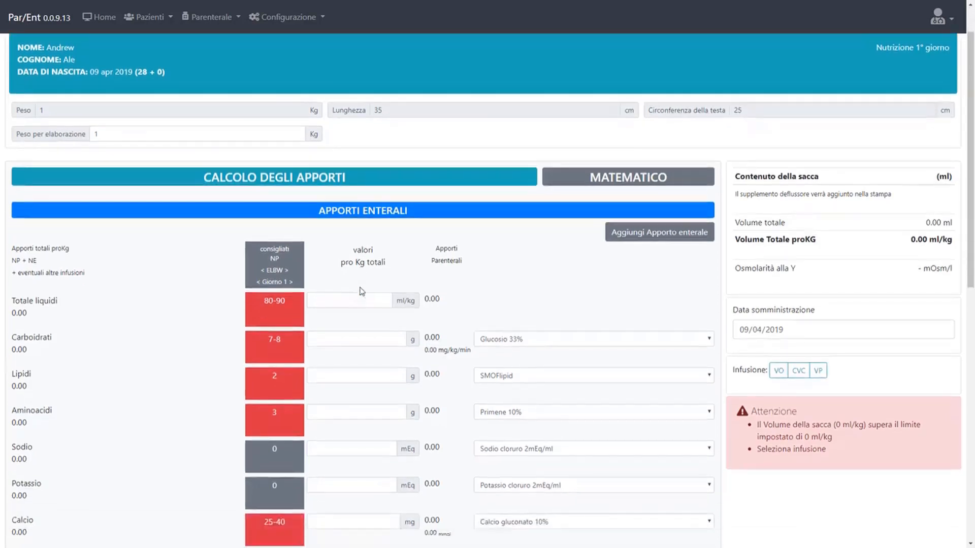
{"action": "scroll", "coordinate": [359, 275], "scroll_direction": "down", "scroll_amount": 1}
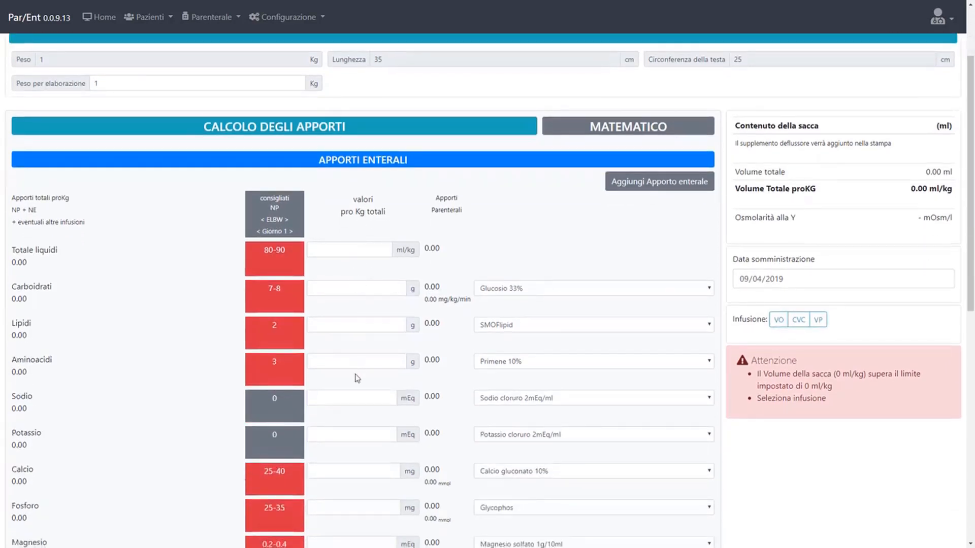
{"action": "left_click", "coordinate": [337, 250]}
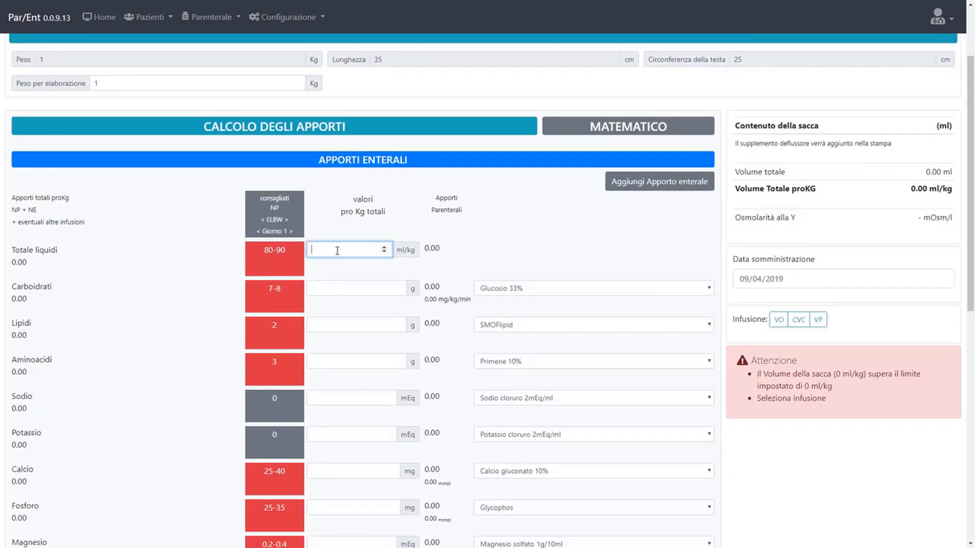
{"action": "type", "text": "90"}
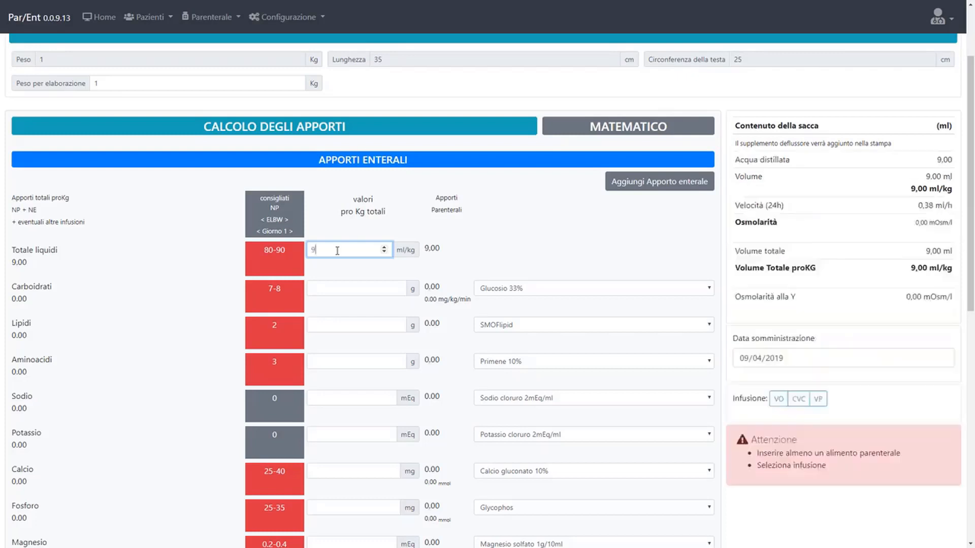
{"action": "left_click", "coordinate": [340, 288]}
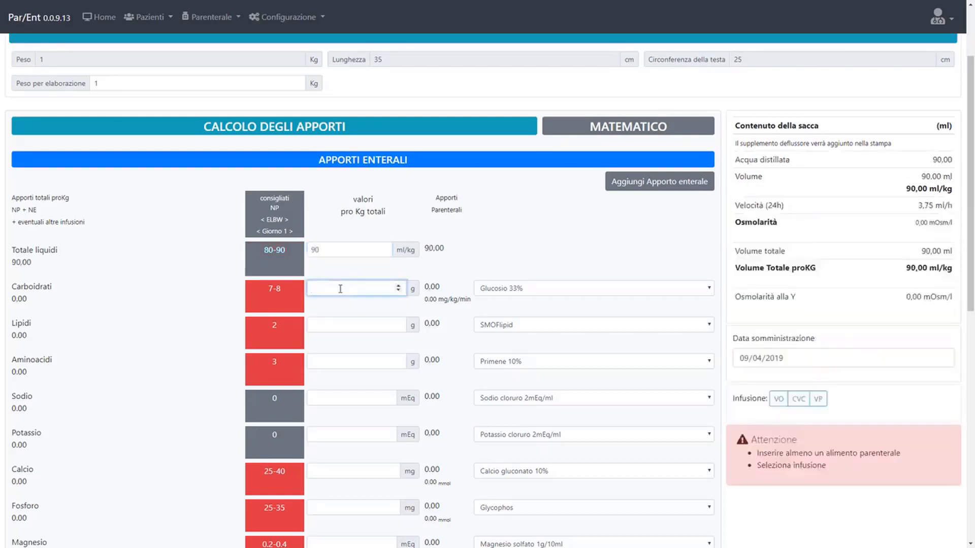
{"action": "type", "text": "8"}
- Set the bag's lipids to 2 g and amino acids to 3 g per kg
{"action": "left_click", "coordinate": [330, 320]}
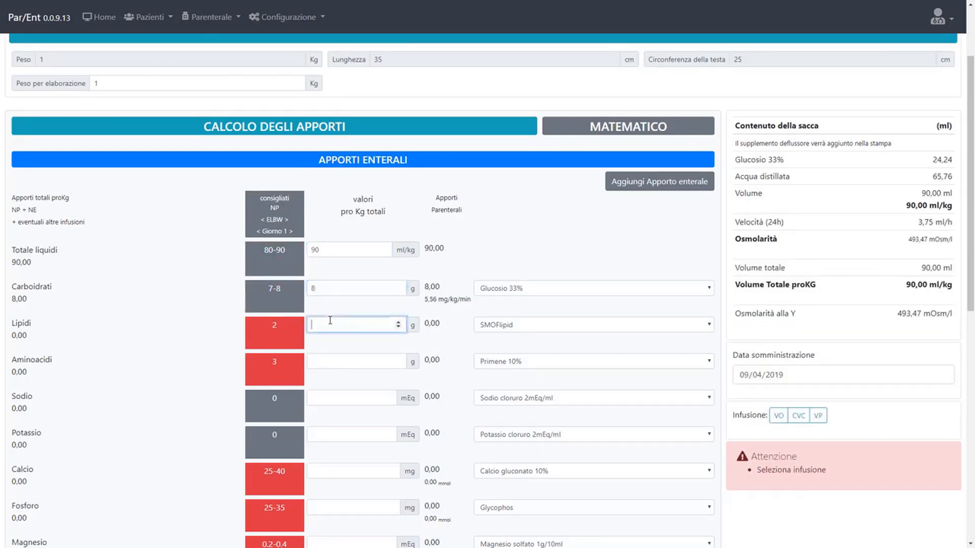
{"action": "type", "text": "2"}
{"action": "left_click", "coordinate": [338, 362]}
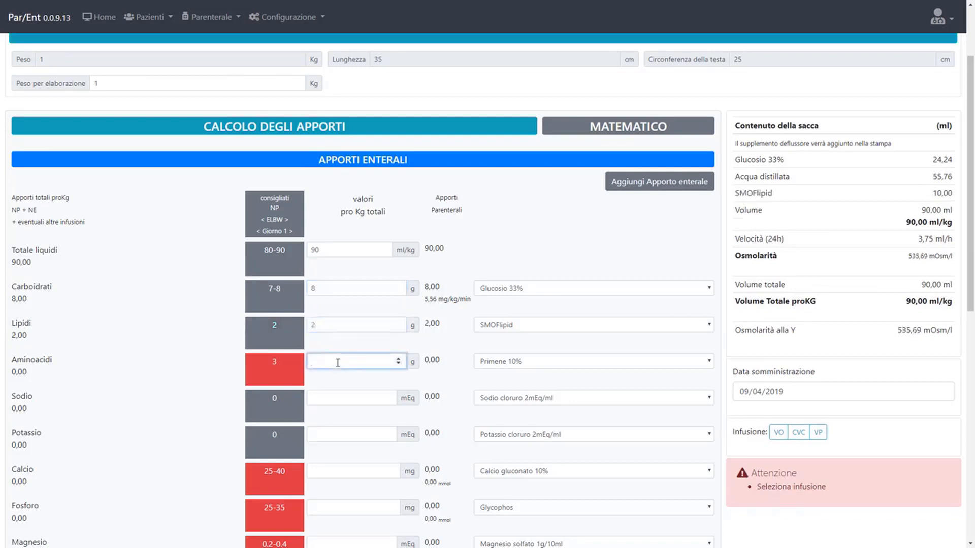
{"action": "type", "text": "3"}
- Skip sodium and potassium, and set calcium to 40 mg and phosphorus to 30 mg per kg
{"action": "left_click", "coordinate": [332, 397]}
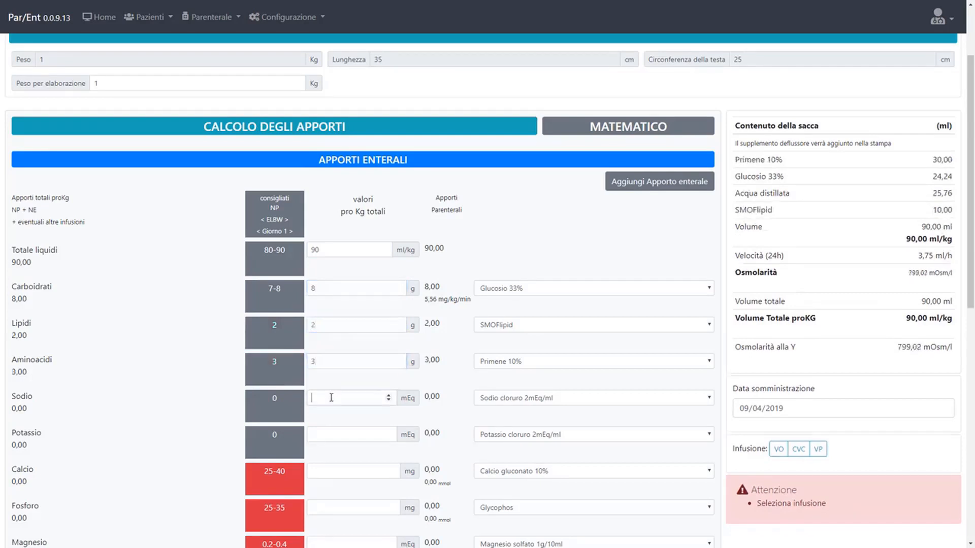
{"action": "left_click", "coordinate": [323, 438]}
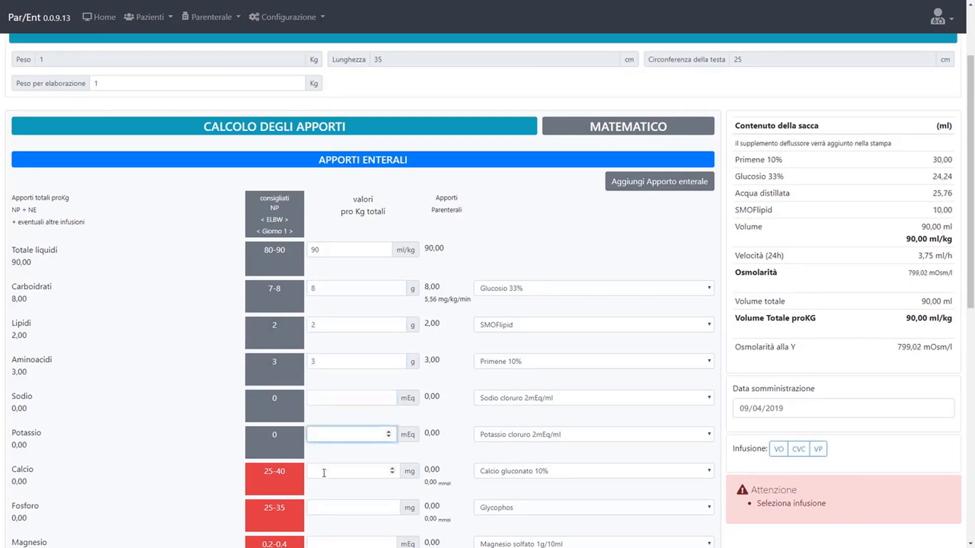
{"action": "left_click", "coordinate": [324, 473]}
{"action": "type", "text": "40"}
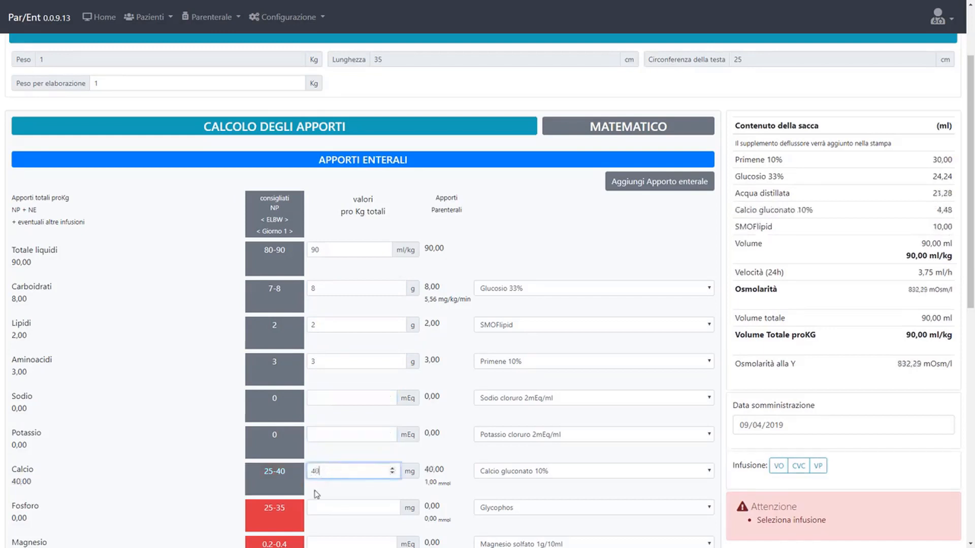
{"action": "left_click", "coordinate": [315, 507]}
{"action": "type", "text": "3"}
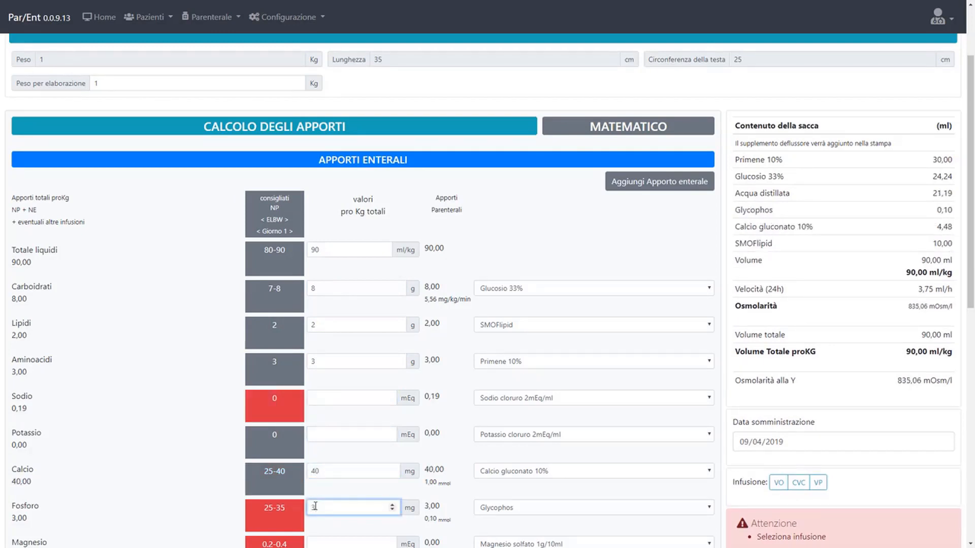
{"action": "type", "text": "0"}
- Set magnesium to 0.3 mEq and the water-soluble vitamins to 1 ml per kg
{"action": "left_click", "coordinate": [184, 453]}
{"action": "scroll", "coordinate": [184, 452], "scroll_direction": "down", "scroll_amount": 2}
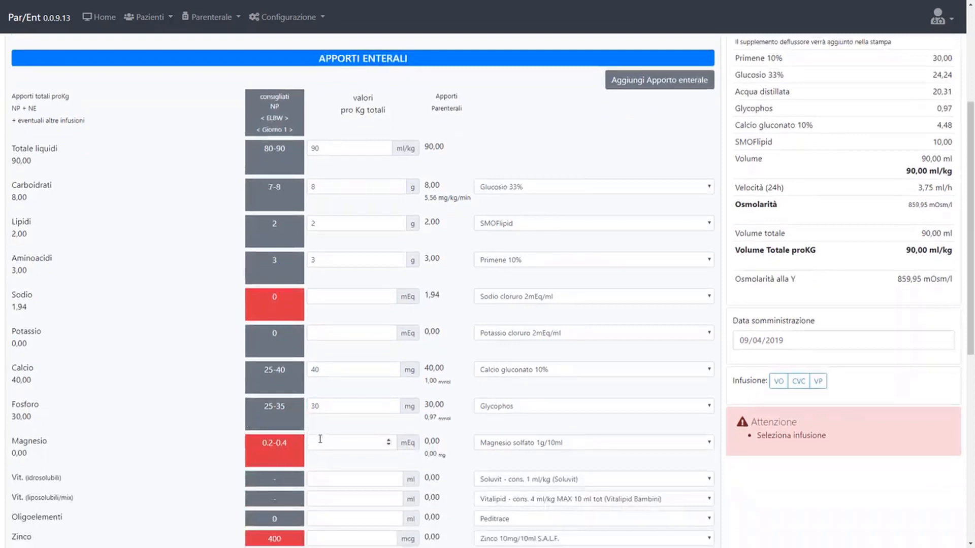
{"action": "left_click", "coordinate": [320, 439]}
{"action": "type", "text": "0.3"}
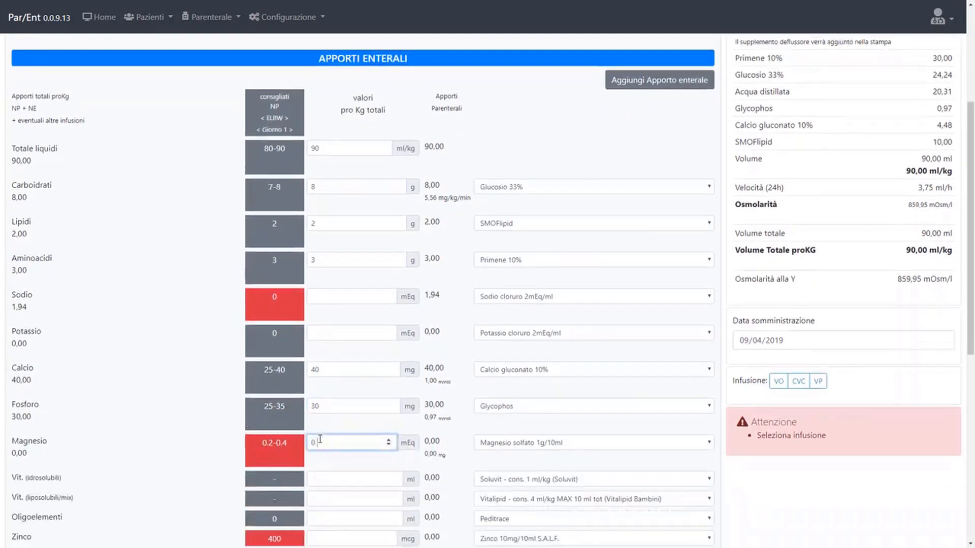
{"action": "left_click", "coordinate": [317, 477]}
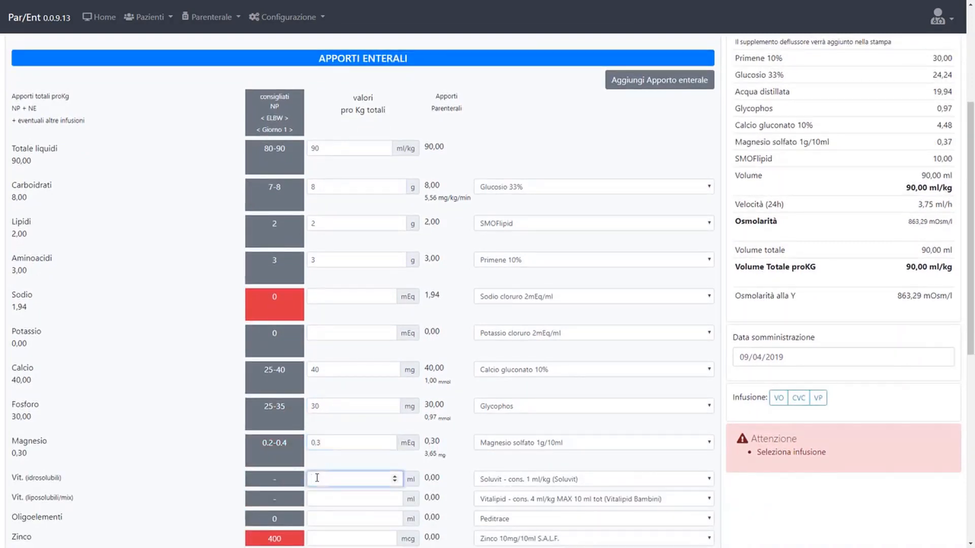
{"action": "type", "text": "1"}
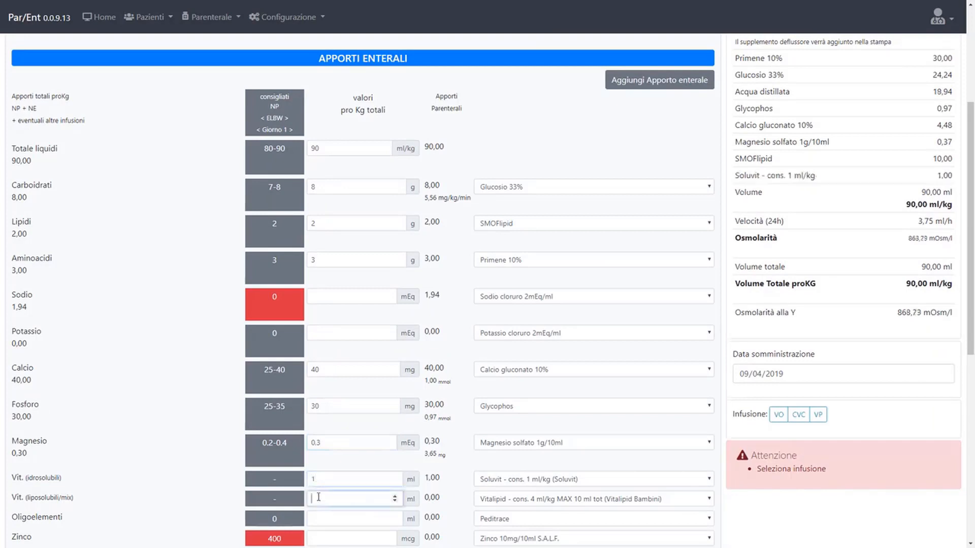
- Set the fat-soluble vitamins to 4 ml and zinc to 400 mcg per kg, leaving the trace elements empty
{"action": "left_click", "coordinate": [318, 499]}
{"action": "type", "text": "4"}
{"action": "left_click", "coordinate": [320, 513]}
{"action": "scroll", "coordinate": [321, 514], "scroll_direction": "down", "scroll_amount": 1}
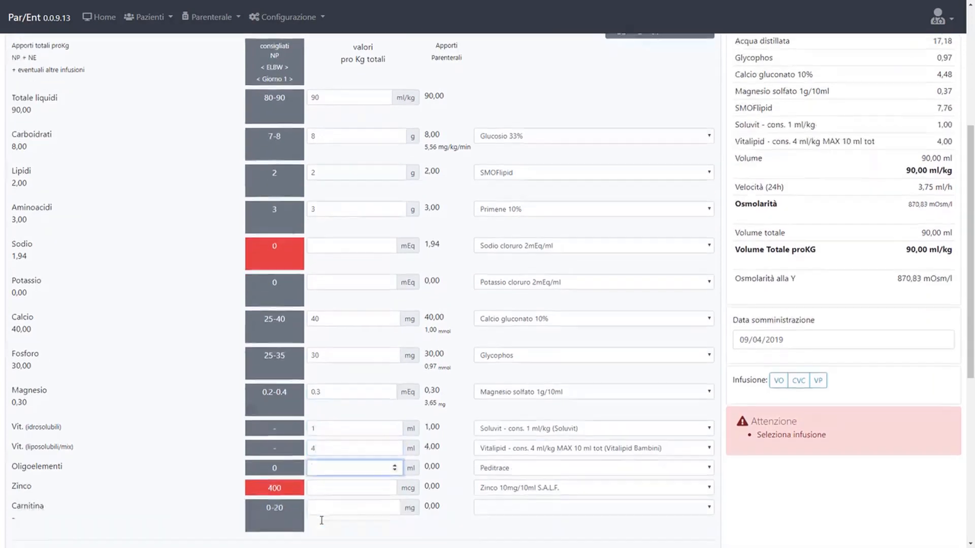
{"action": "left_click", "coordinate": [327, 490]}
{"action": "type", "text": "400"}
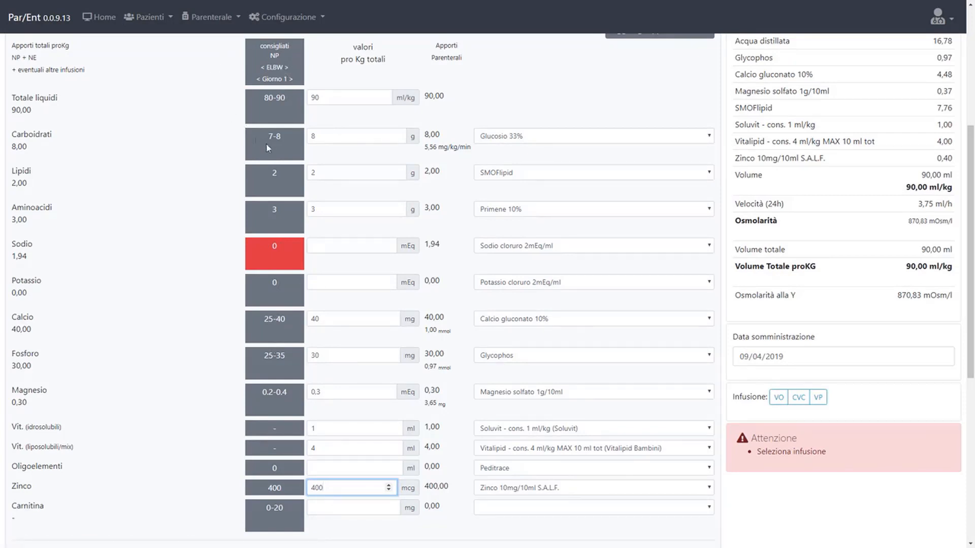
- Look through the glucose concentrations offered for the carbohydrates and keep Glucosio 33%
{"action": "left_click", "coordinate": [520, 122]}
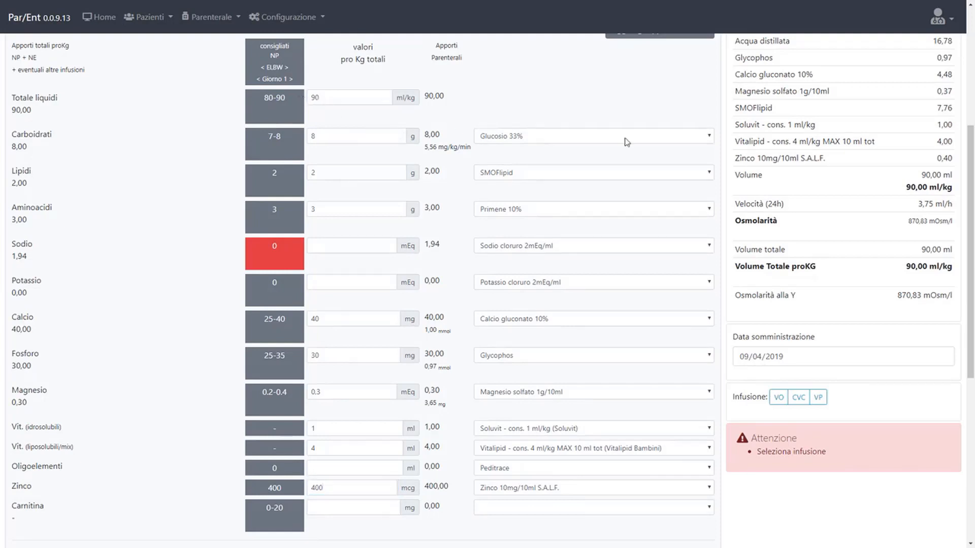
{"action": "left_click", "coordinate": [709, 138]}
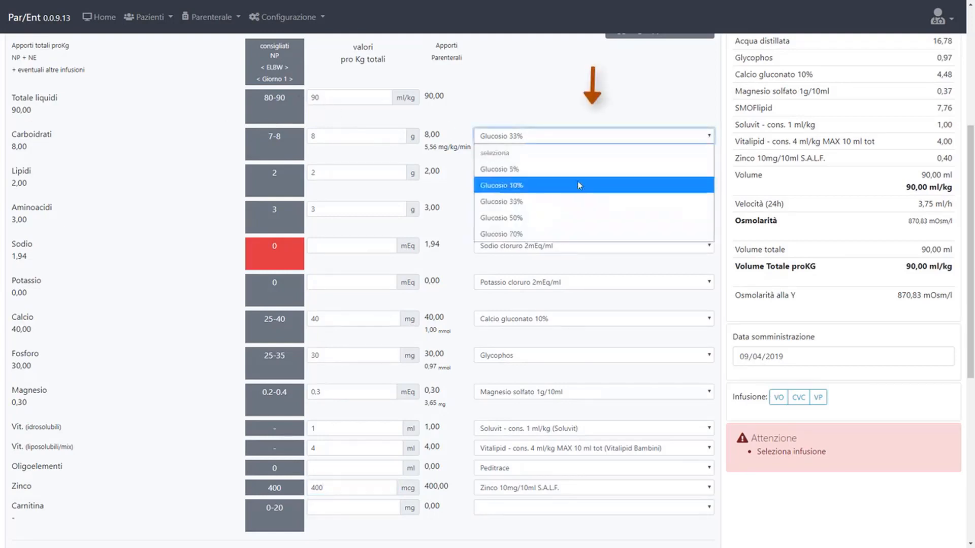
{"action": "left_click", "coordinate": [539, 201]}
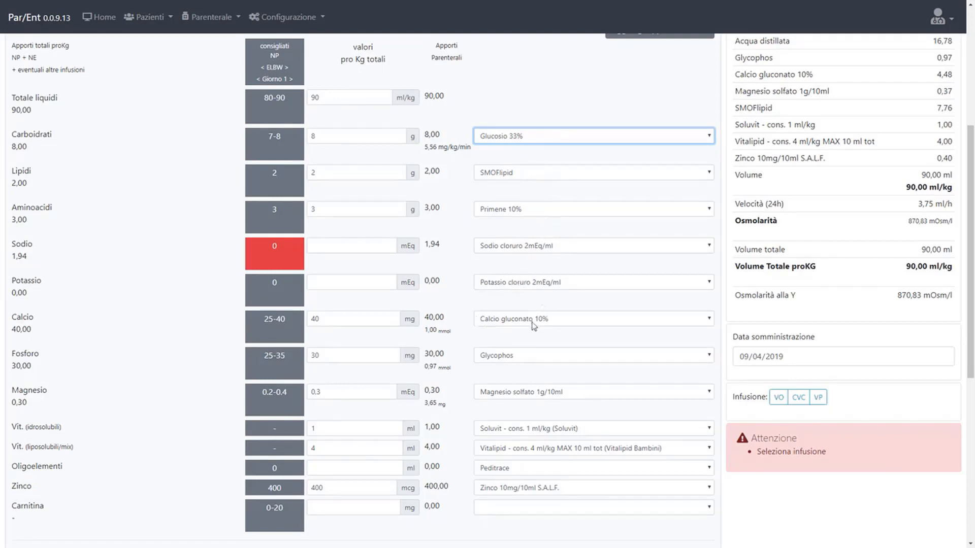
- Try the CVC and VP infusion routes for the bag and settle on VO
{"action": "left_click", "coordinate": [822, 306]}
{"action": "scroll", "coordinate": [822, 305], "scroll_direction": "up", "scroll_amount": 3}
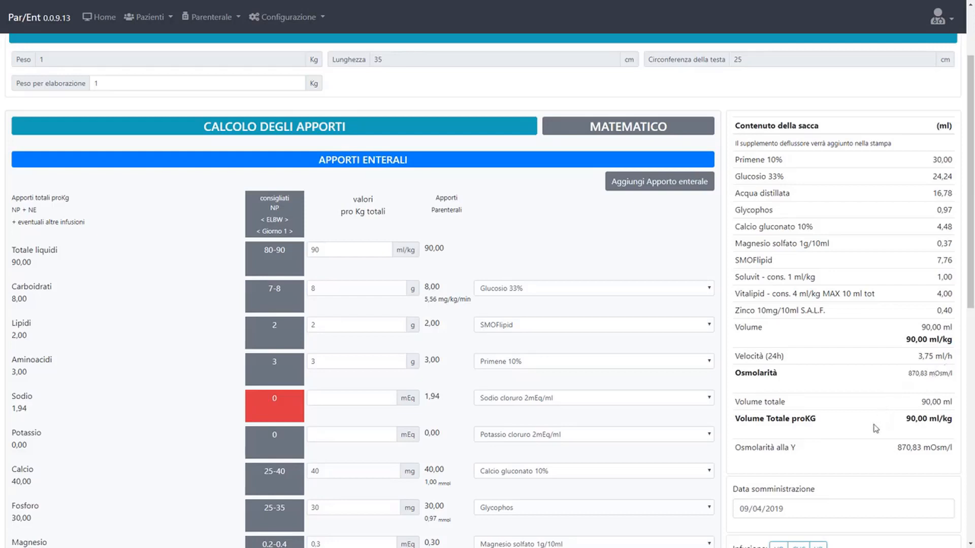
{"action": "scroll", "coordinate": [875, 429], "scroll_direction": "down", "scroll_amount": 2}
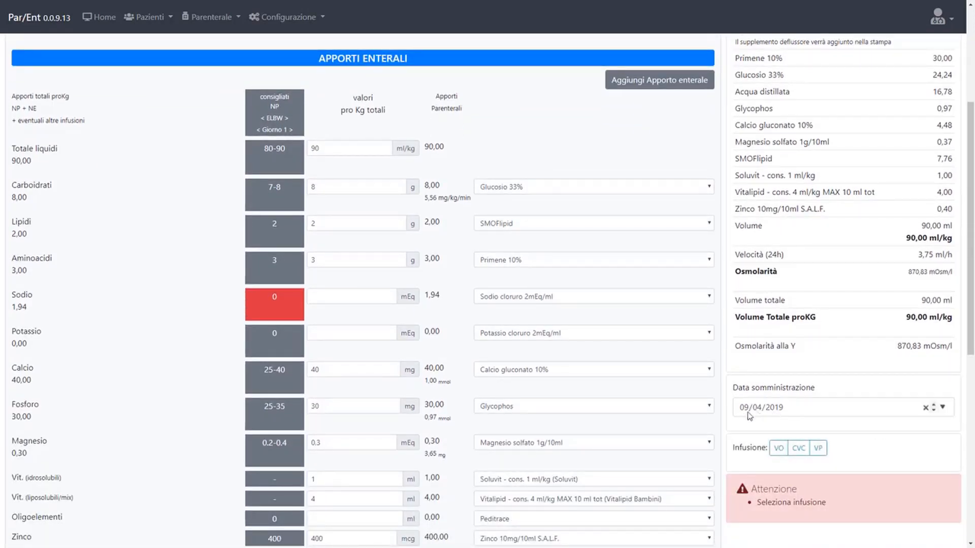
{"action": "left_click", "coordinate": [781, 451]}
{"action": "left_click", "coordinate": [798, 449]}
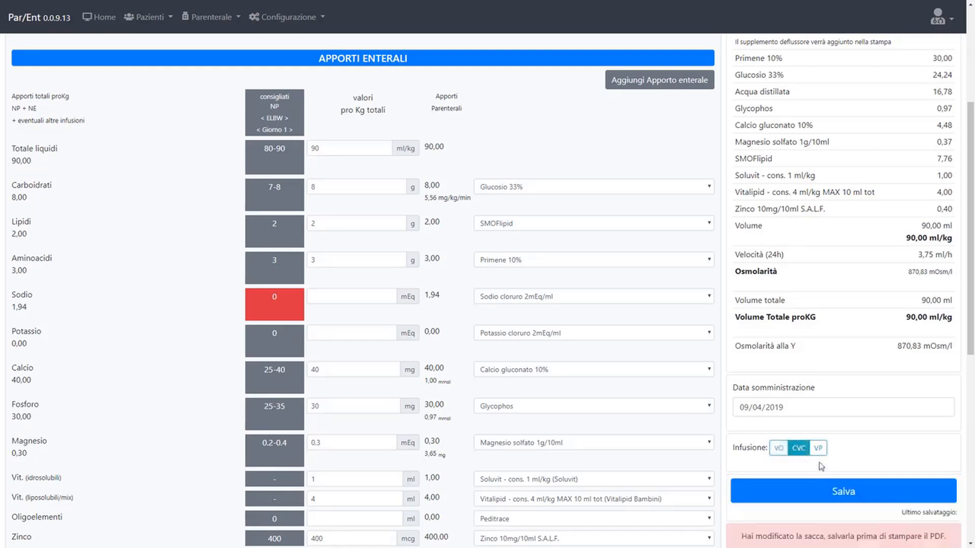
{"action": "left_click", "coordinate": [819, 451]}
{"action": "left_click", "coordinate": [776, 453]}
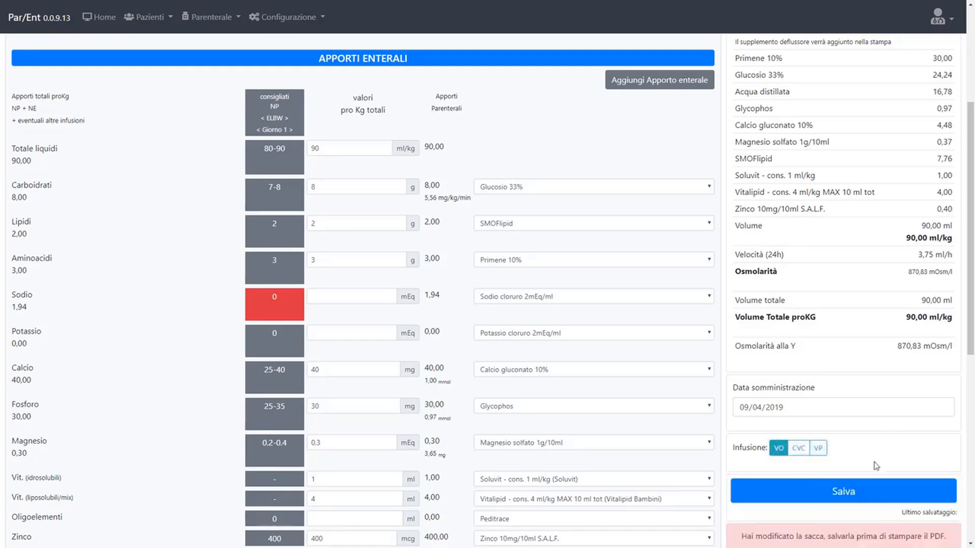
- Save the bag prescription and close it
{"action": "left_click", "coordinate": [856, 496]}
{"action": "scroll", "coordinate": [883, 451], "scroll_direction": "down", "scroll_amount": 2}
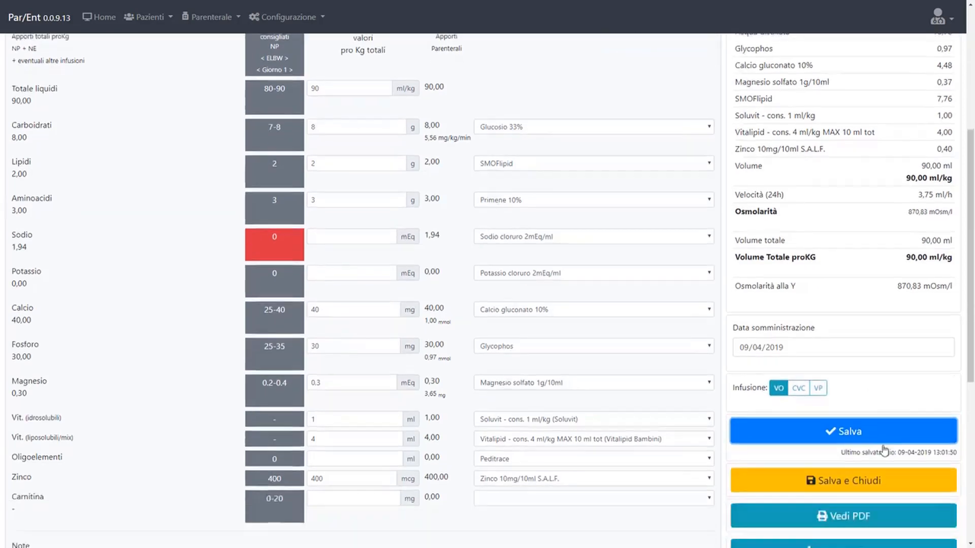
{"action": "left_click", "coordinate": [847, 481]}
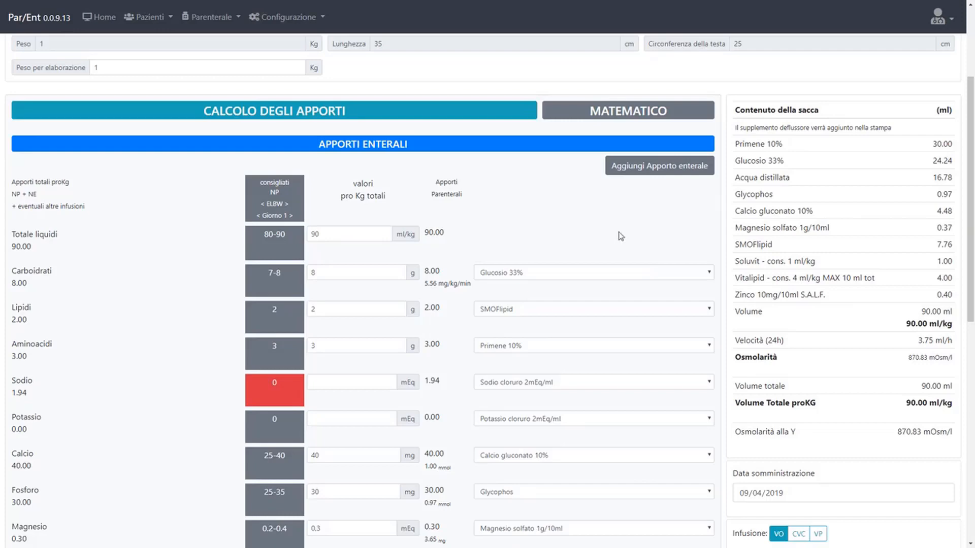
- Add a separate line with 12 ml total of Glucosio 33% and set its connection to Y
{"action": "scroll", "coordinate": [621, 236], "scroll_direction": "down", "scroll_amount": 6}
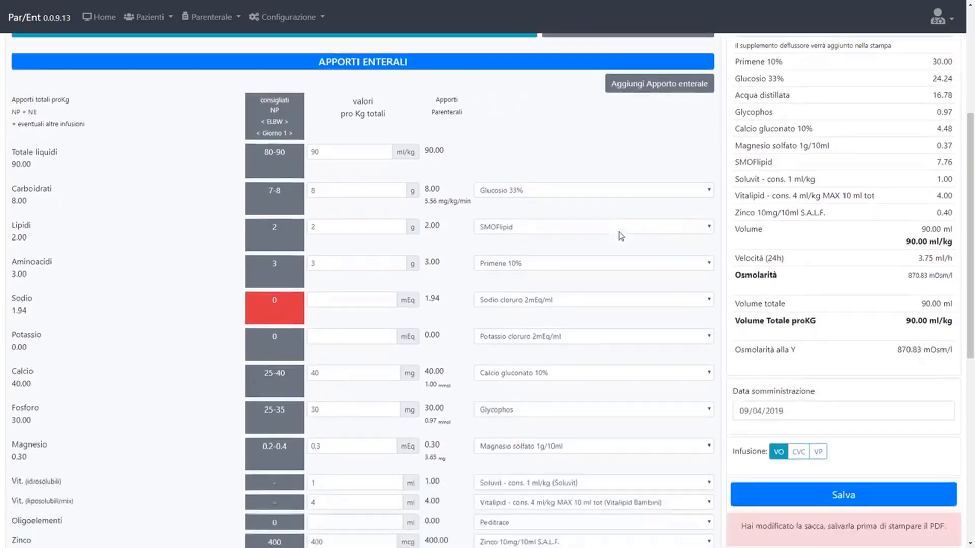
{"action": "scroll", "coordinate": [620, 236], "scroll_direction": "down", "scroll_amount": 4}
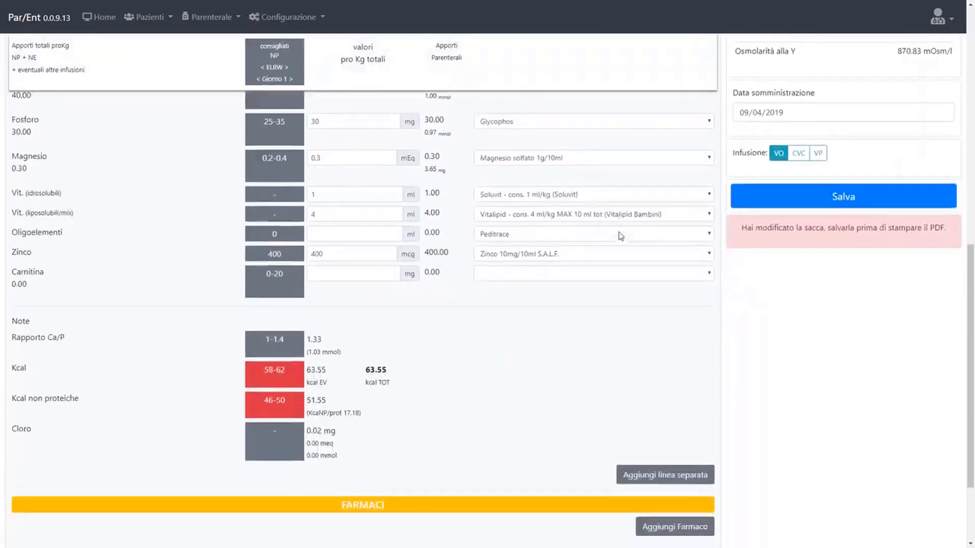
{"action": "left_click", "coordinate": [662, 359]}
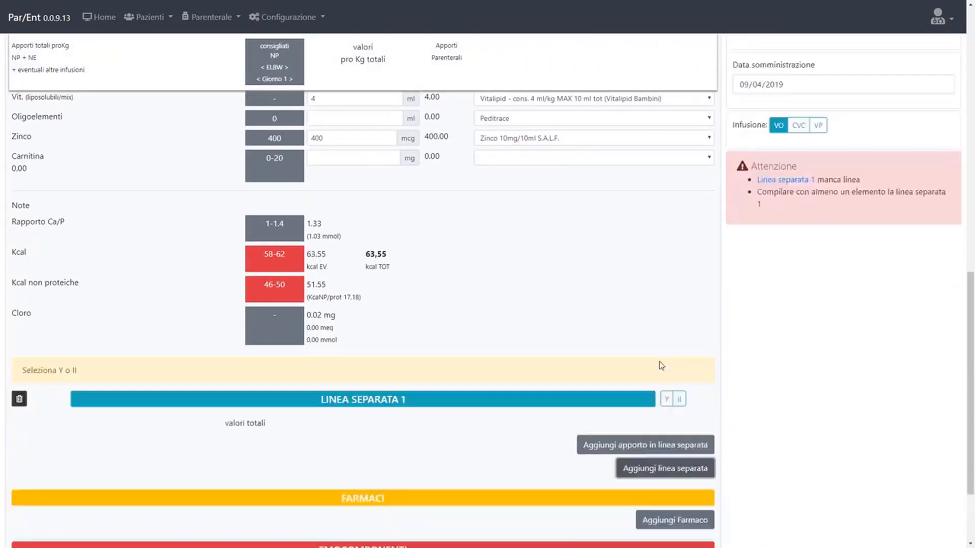
{"action": "left_click", "coordinate": [614, 447]}
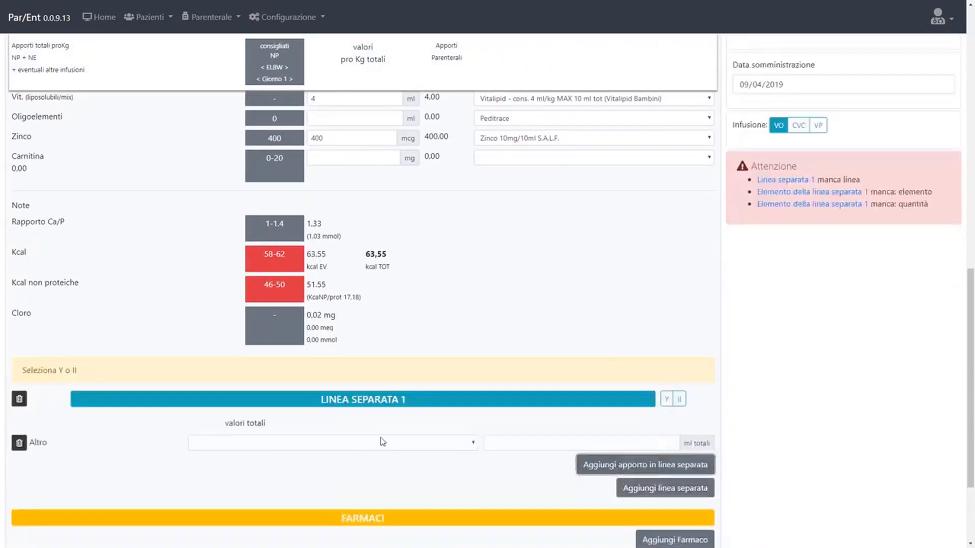
{"action": "left_click", "coordinate": [472, 447]}
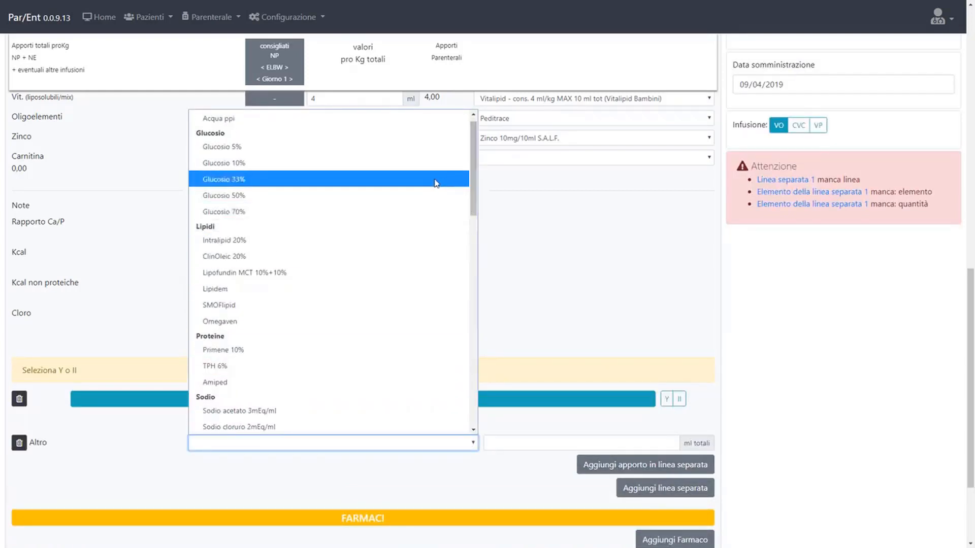
{"action": "left_click", "coordinate": [437, 180]}
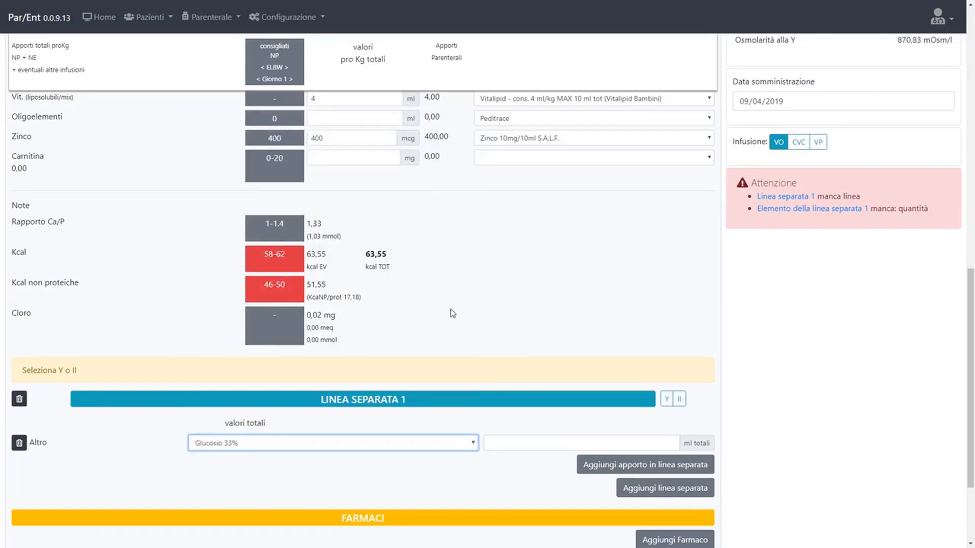
{"action": "left_click", "coordinate": [530, 444]}
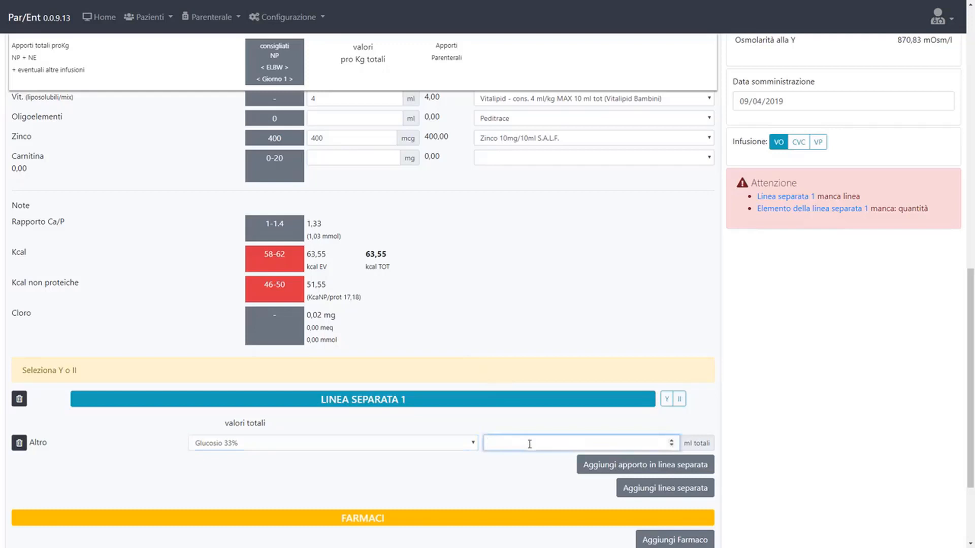
{"action": "type", "text": "12"}
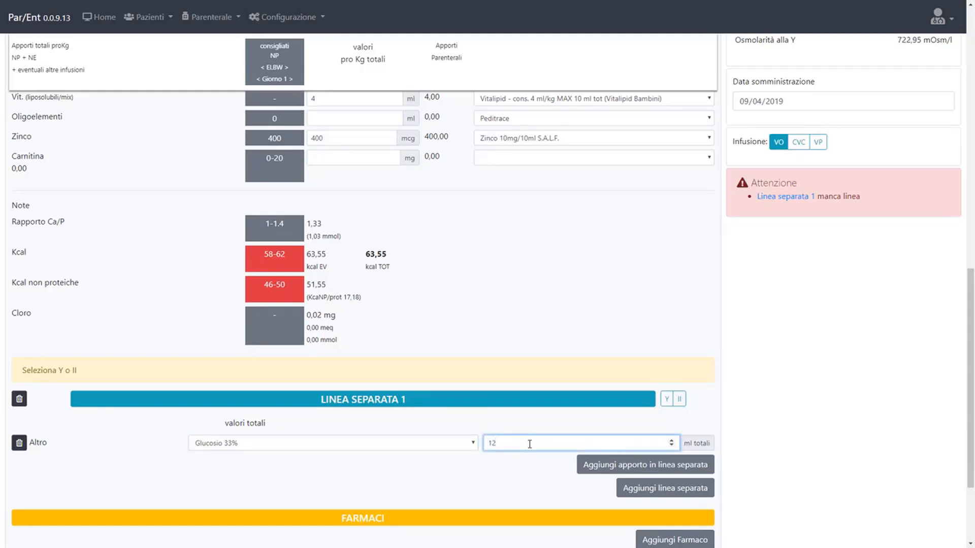
{"action": "left_click", "coordinate": [667, 399]}
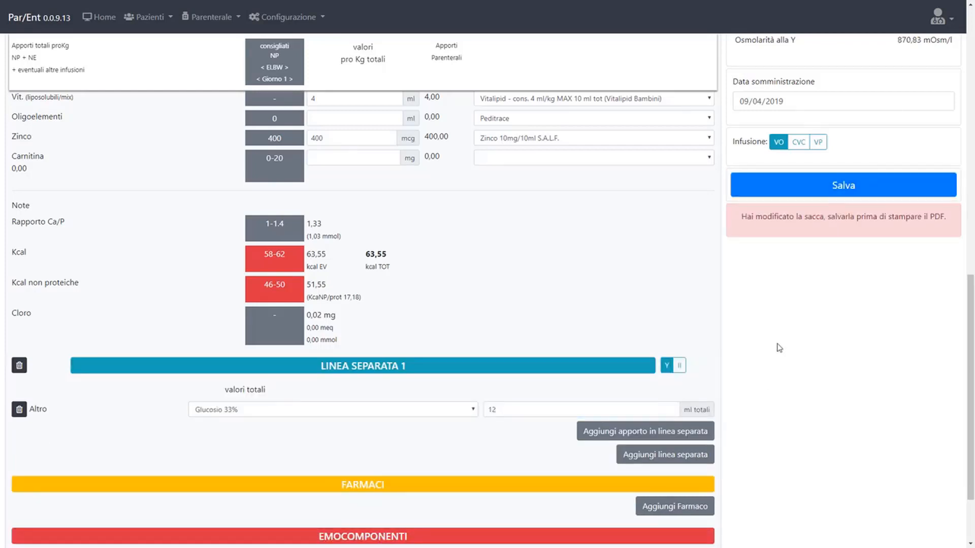
- Review the bag and separate-line contents, save the prescription and open its PDF
{"action": "scroll", "coordinate": [780, 348], "scroll_direction": "up", "scroll_amount": 9}
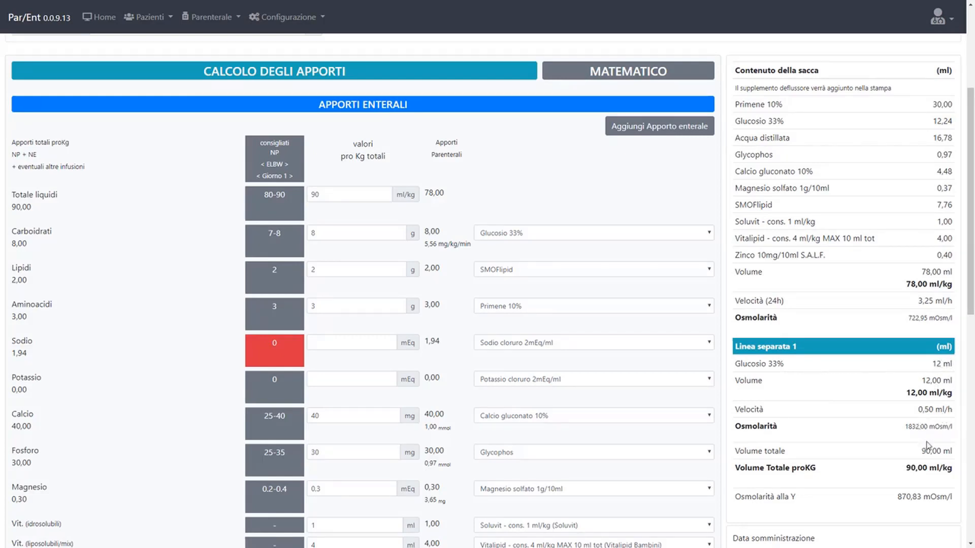
{"action": "scroll", "coordinate": [879, 464], "scroll_direction": "down", "scroll_amount": 1}
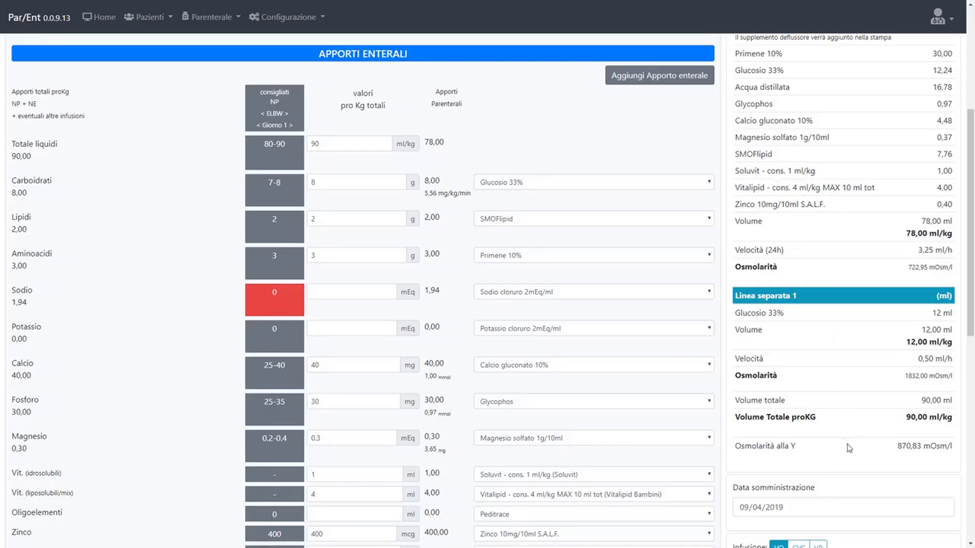
{"action": "scroll", "coordinate": [849, 448], "scroll_direction": "down", "scroll_amount": 4}
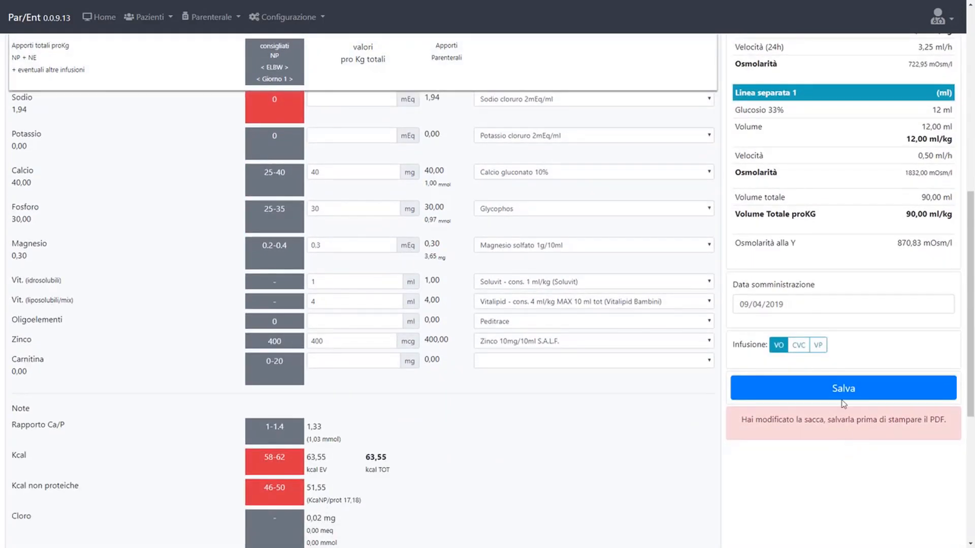
{"action": "left_click", "coordinate": [842, 393]}
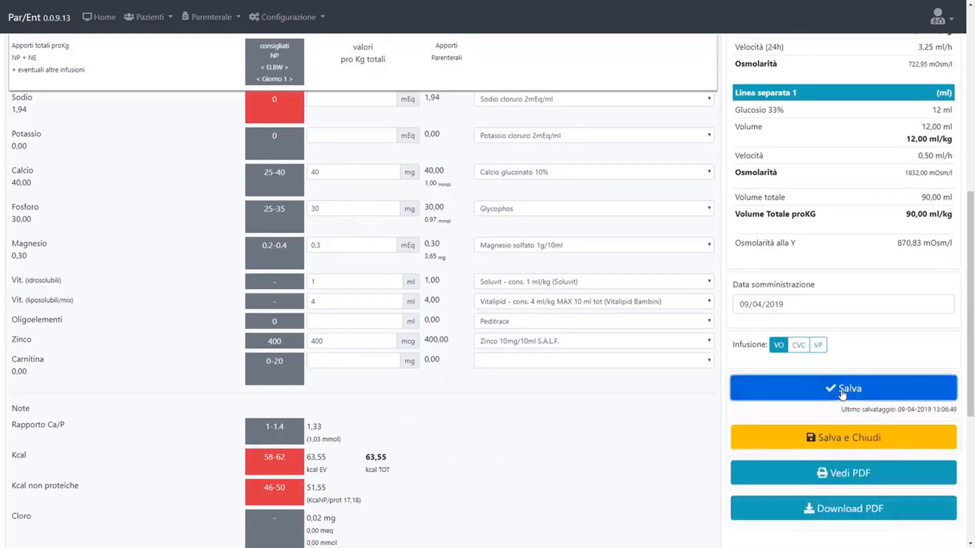
{"action": "left_click", "coordinate": [852, 475]}
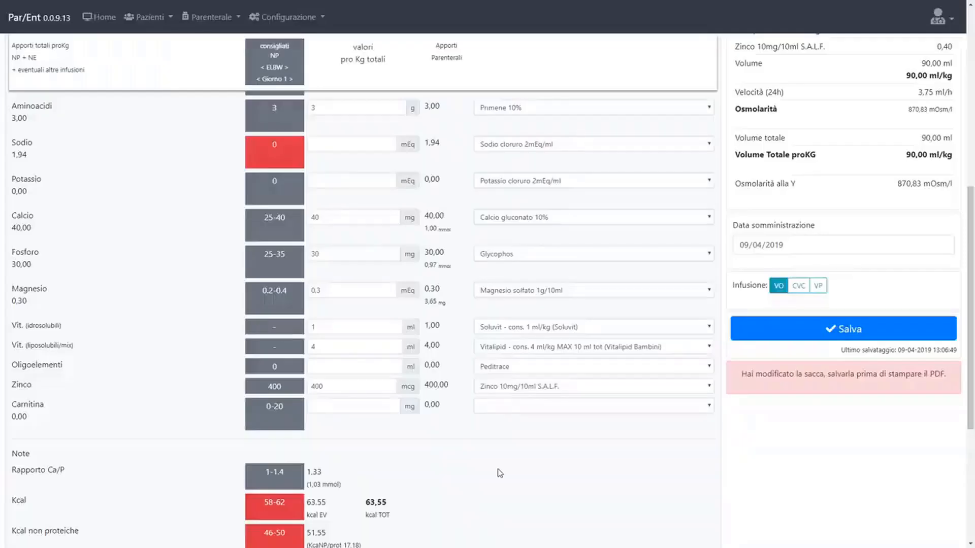
- Add a drug row below the nutrient intakes and choose Dopamina cloridrato as the drug
{"action": "scroll", "coordinate": [499, 472], "scroll_direction": "down", "scroll_amount": 5}
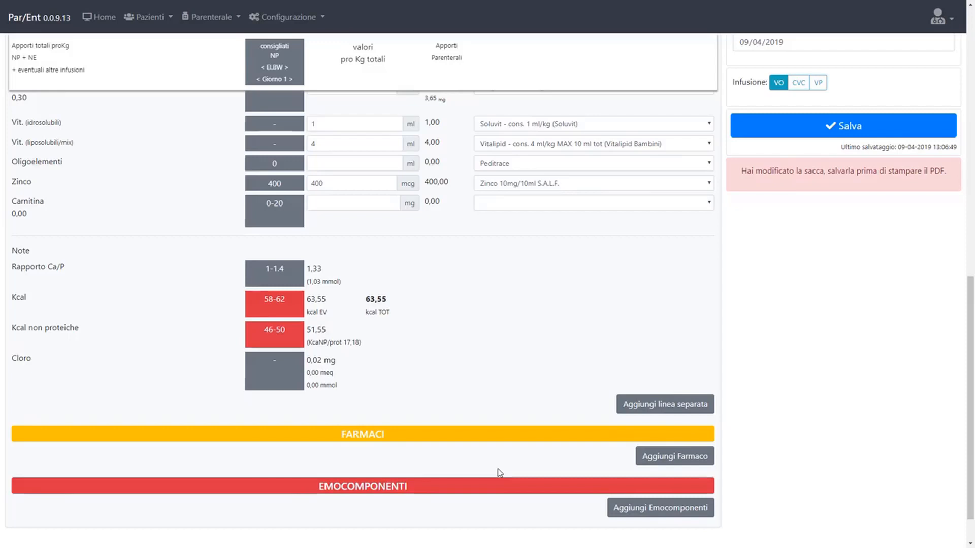
{"action": "scroll", "coordinate": [498, 470], "scroll_direction": "down", "scroll_amount": 1}
{"action": "left_click", "coordinate": [649, 415]}
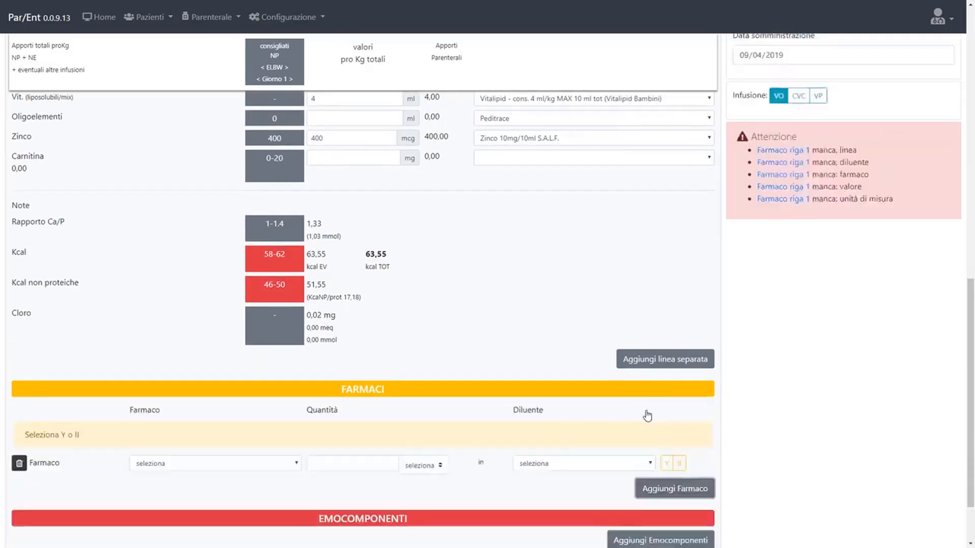
{"action": "left_click", "coordinate": [297, 463]}
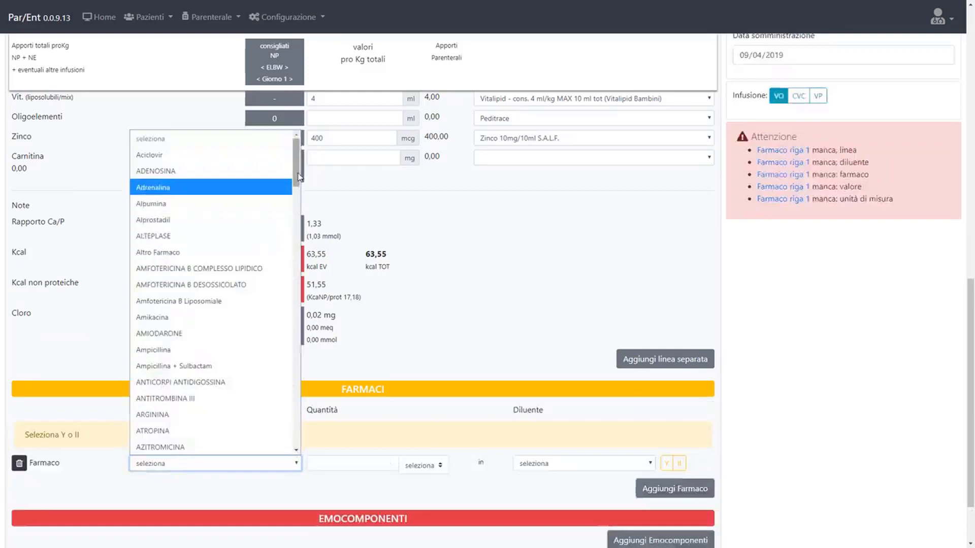
{"action": "left_click_drag", "start_coordinate": [298, 182], "coordinate": [287, 259]}
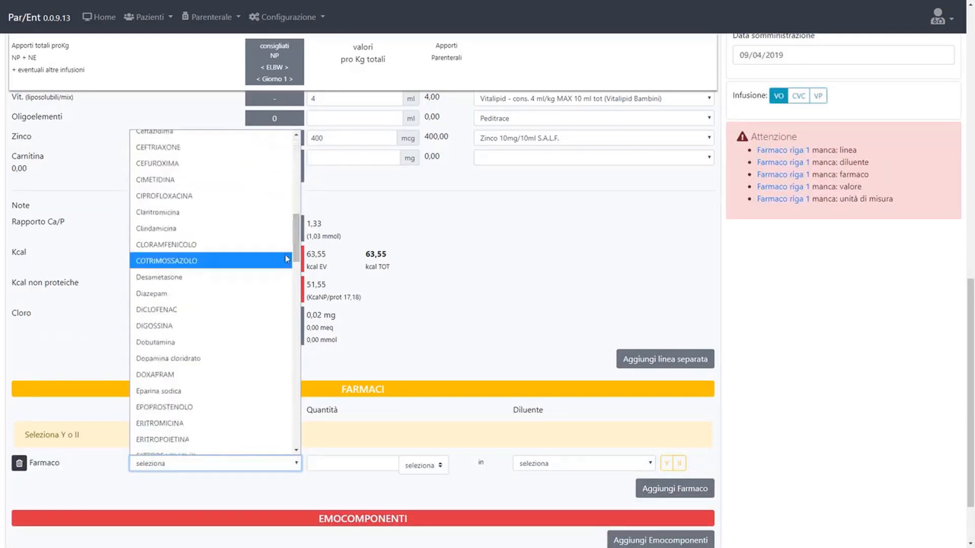
{"action": "left_click", "coordinate": [209, 358]}
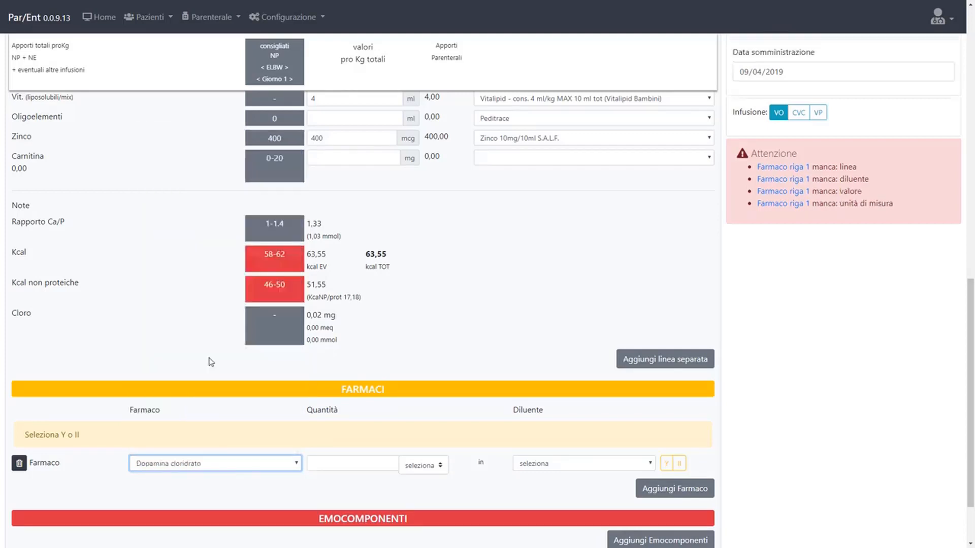
- Set the dopamine quantity to 0,5 ml/h and its diluent to Acqua ppi
{"action": "left_click", "coordinate": [335, 464]}
{"action": "type", "text": "0,"}
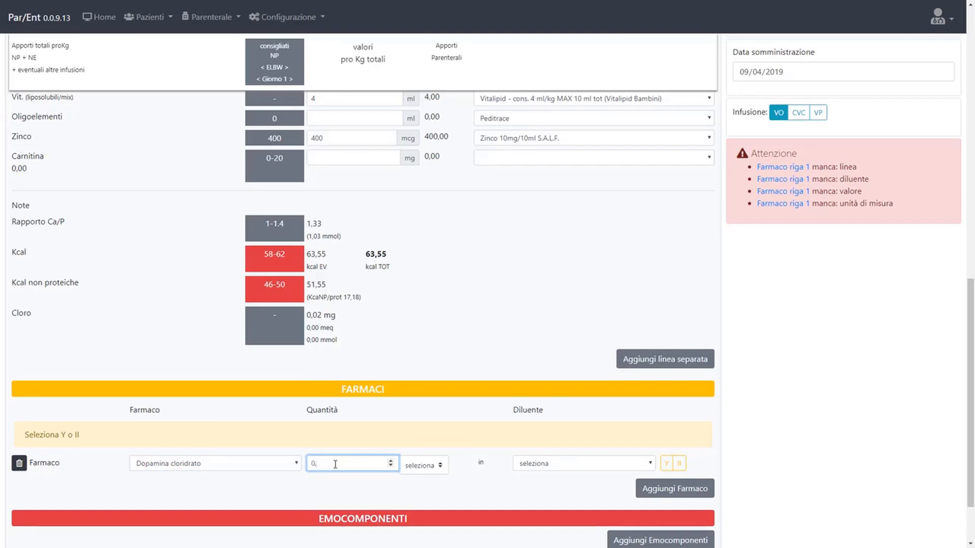
{"action": "type", "text": "5"}
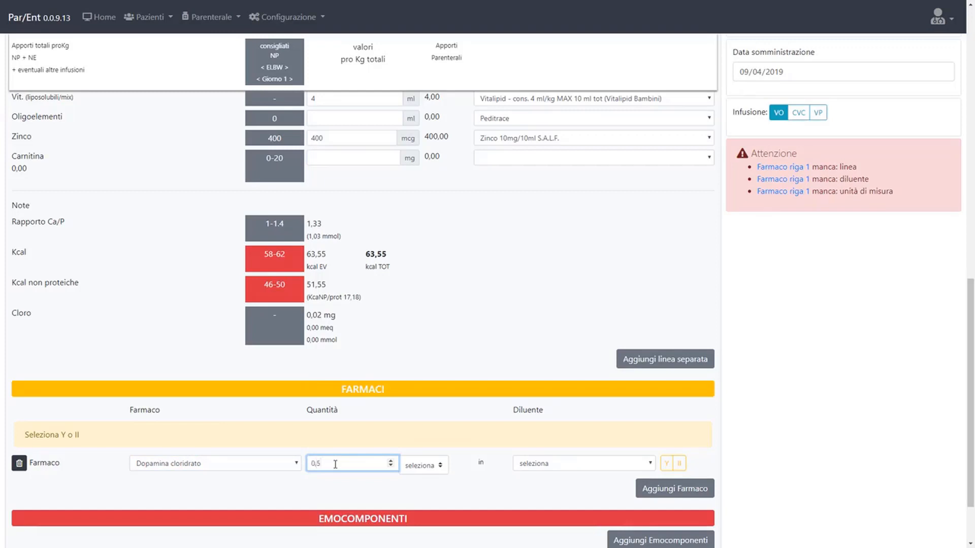
{"action": "left_click", "coordinate": [425, 466]}
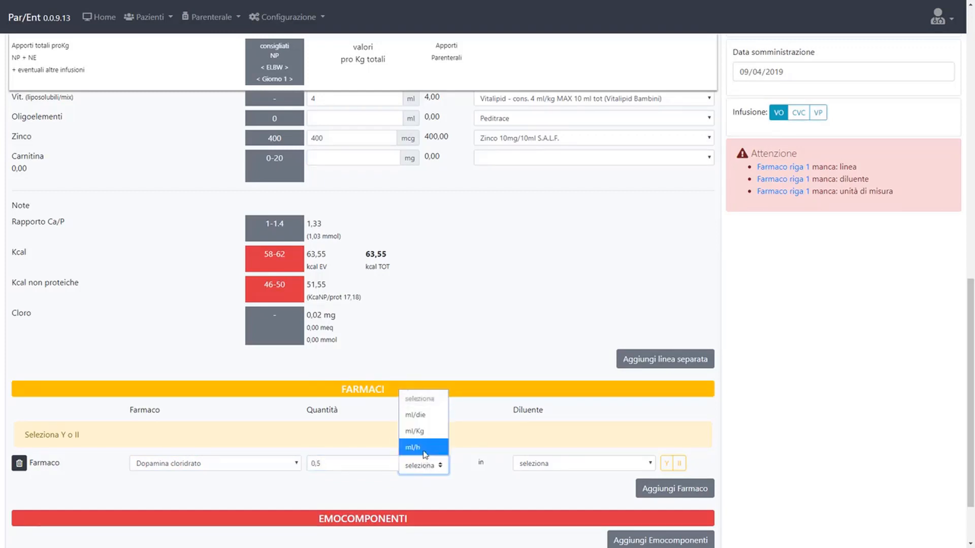
{"action": "left_click", "coordinate": [423, 447]}
{"action": "left_click", "coordinate": [540, 465]}
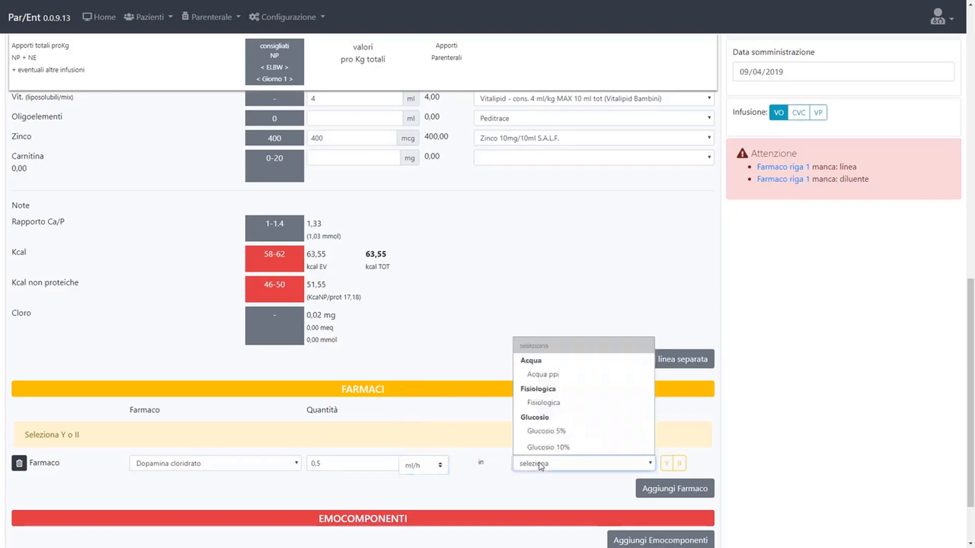
{"action": "left_click", "coordinate": [543, 376]}
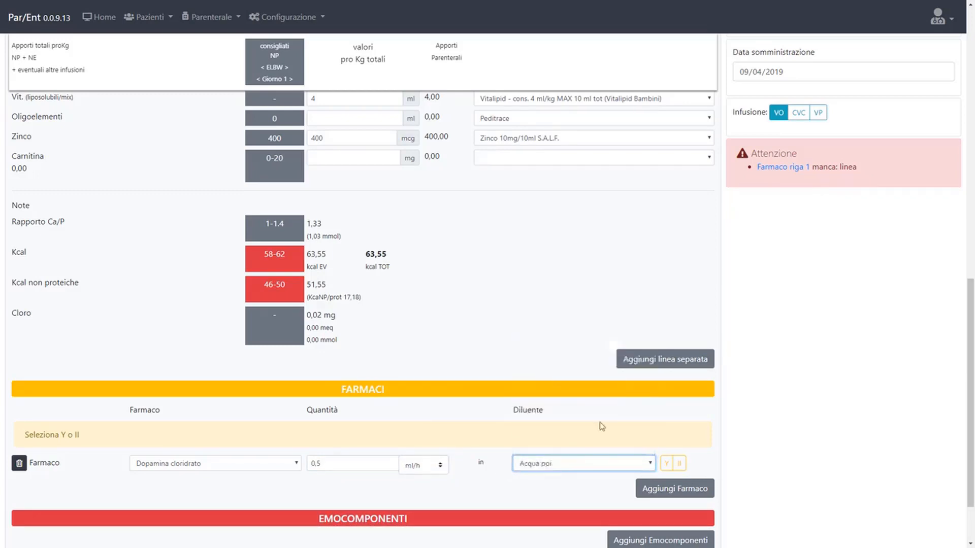
- Set the dopamine connection to Y and add a blood component row with 15 ml/kg of Globuli rossi concentrati
{"action": "left_click", "coordinate": [665, 463]}
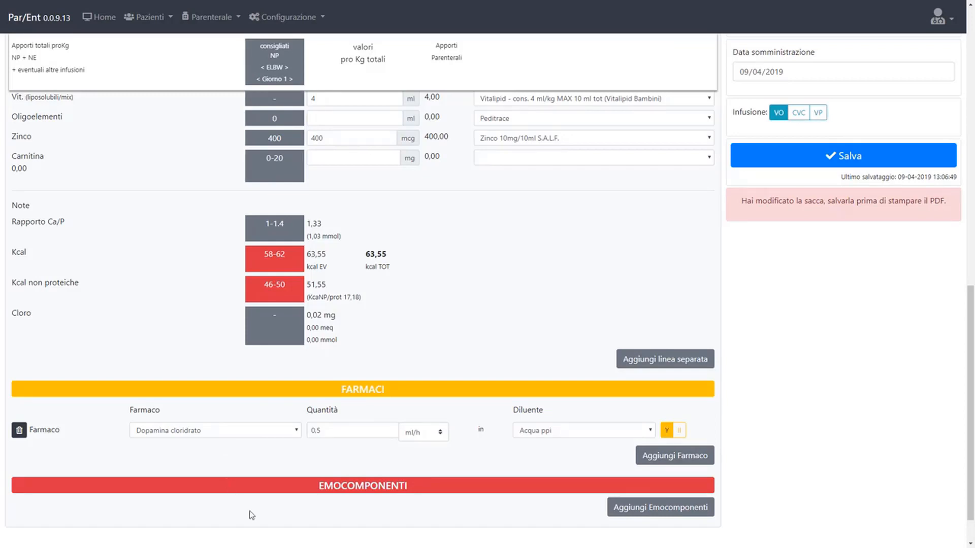
{"action": "left_click", "coordinate": [630, 510]}
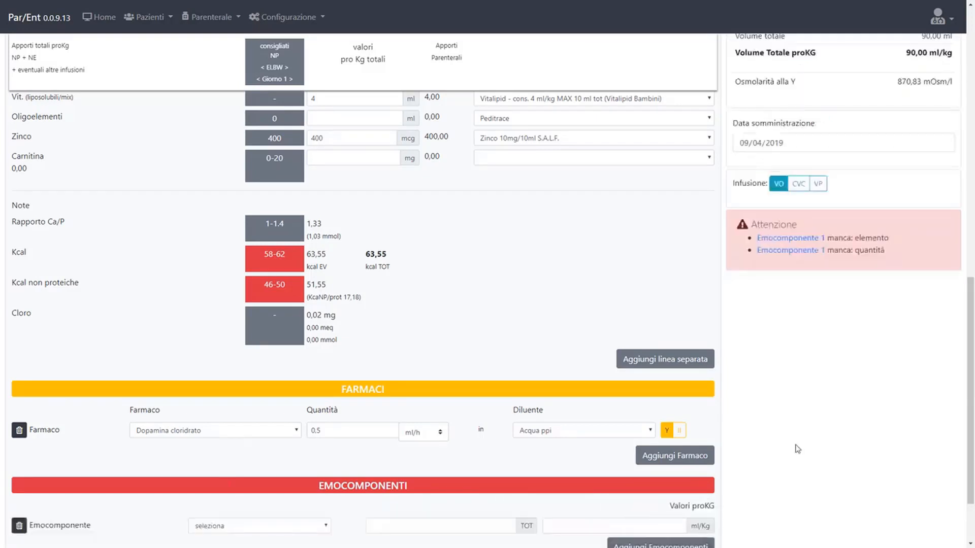
{"action": "scroll", "coordinate": [797, 449], "scroll_direction": "down", "scroll_amount": 2}
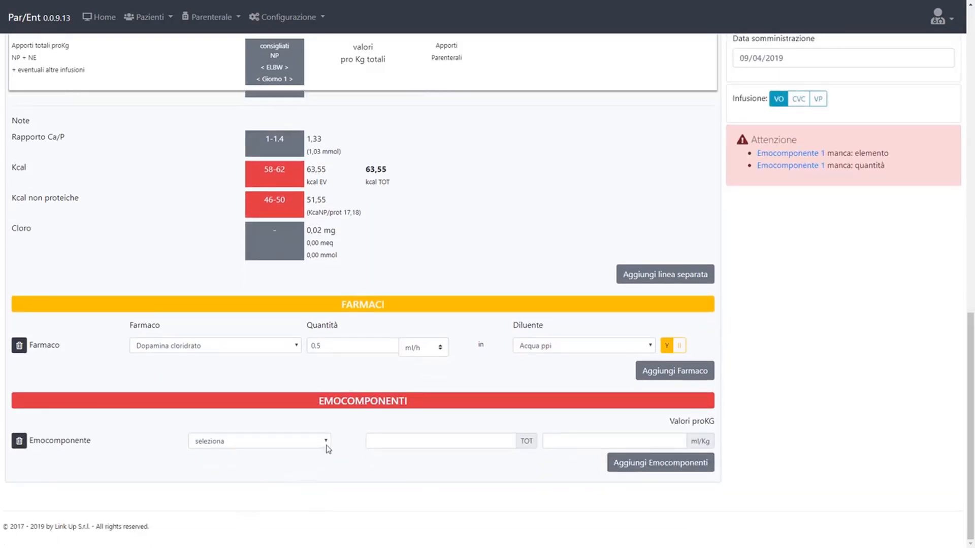
{"action": "left_click", "coordinate": [326, 447]}
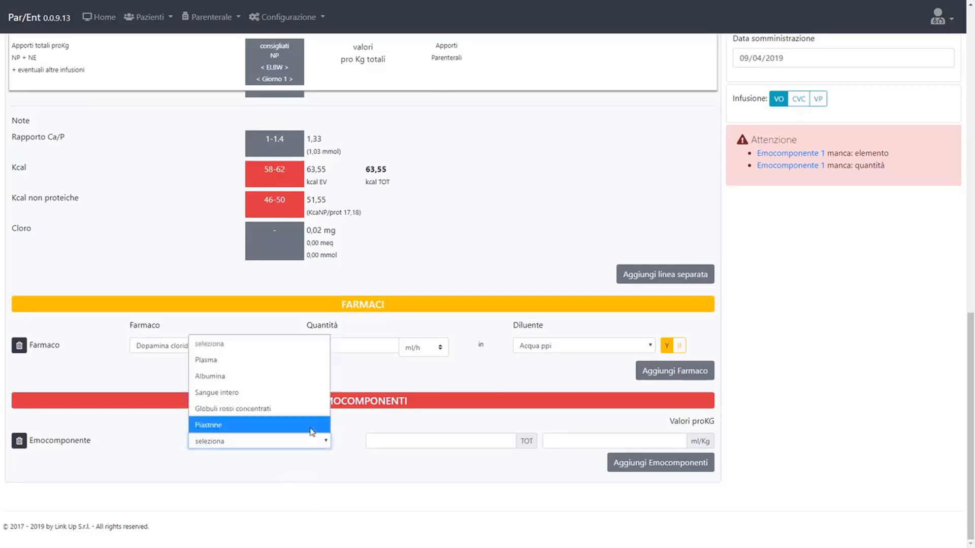
{"action": "left_click", "coordinate": [291, 408]}
{"action": "left_click", "coordinate": [554, 440]}
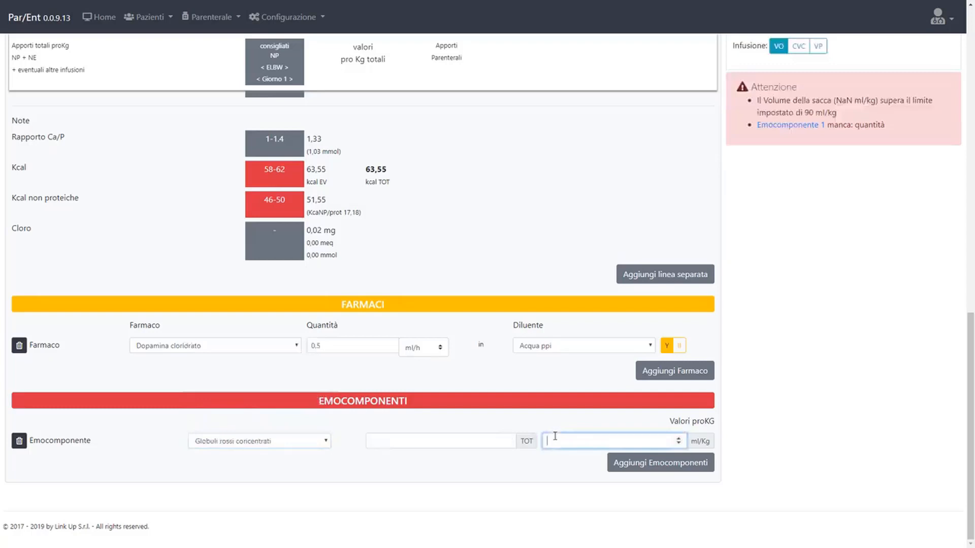
{"action": "type", "text": "15"}
- Save the prescription with the added drug and blood component and open its PDF
{"action": "scroll", "coordinate": [776, 402], "scroll_direction": "up", "scroll_amount": 3}
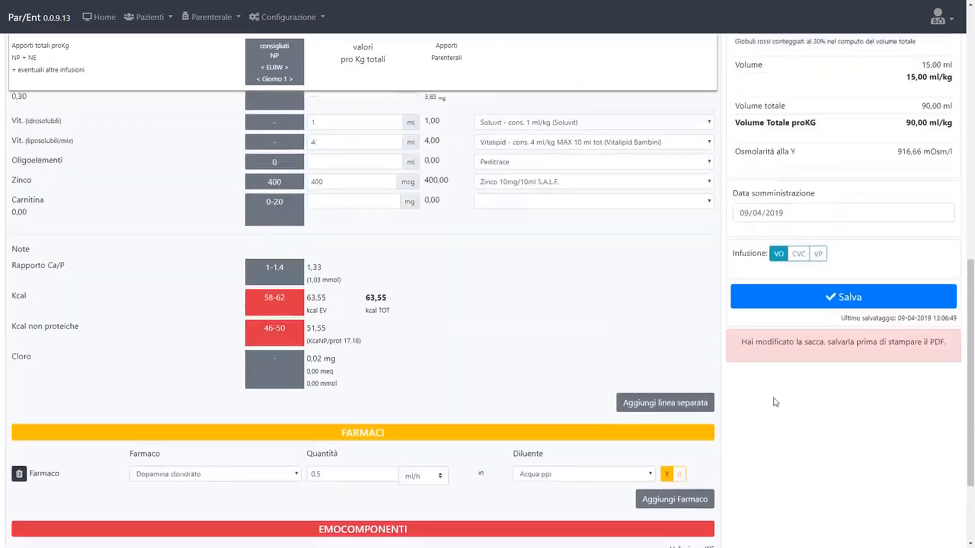
{"action": "scroll", "coordinate": [776, 402], "scroll_direction": "up", "scroll_amount": 5}
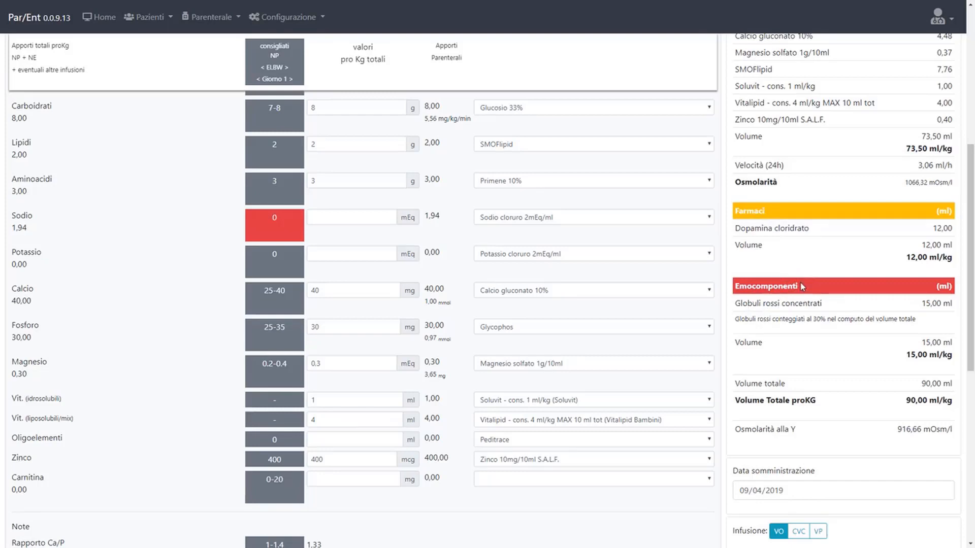
{"action": "scroll", "coordinate": [801, 287], "scroll_direction": "up", "scroll_amount": 3}
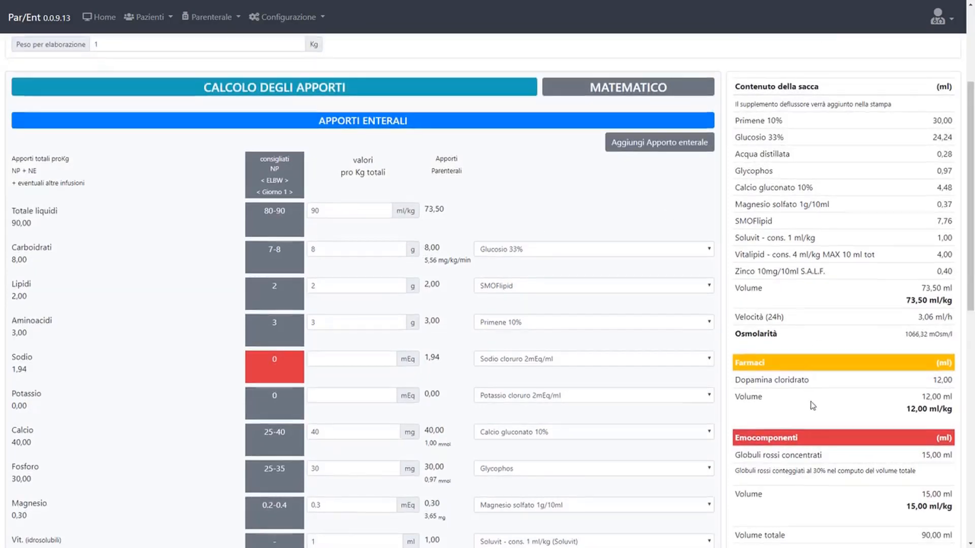
{"action": "scroll", "coordinate": [812, 405], "scroll_direction": "down", "scroll_amount": 7}
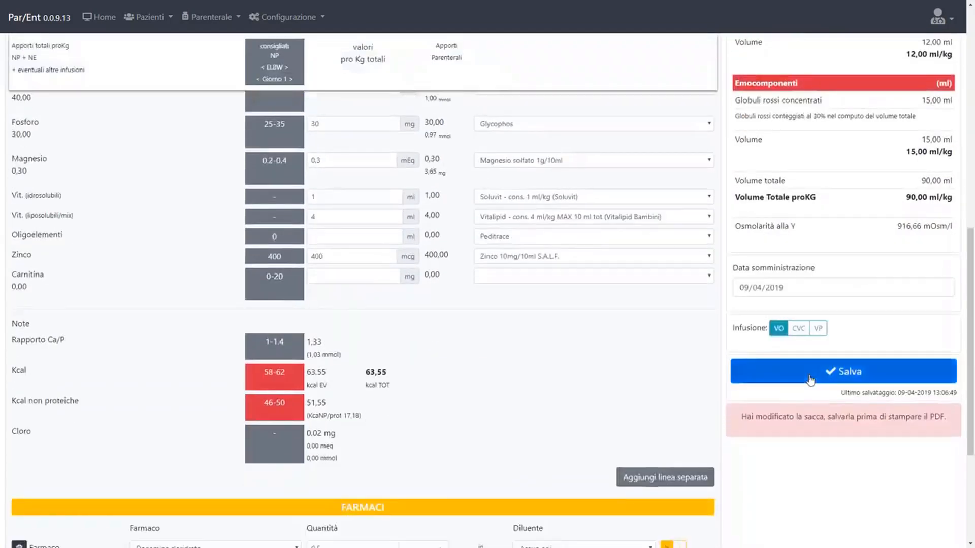
{"action": "left_click", "coordinate": [810, 380]}
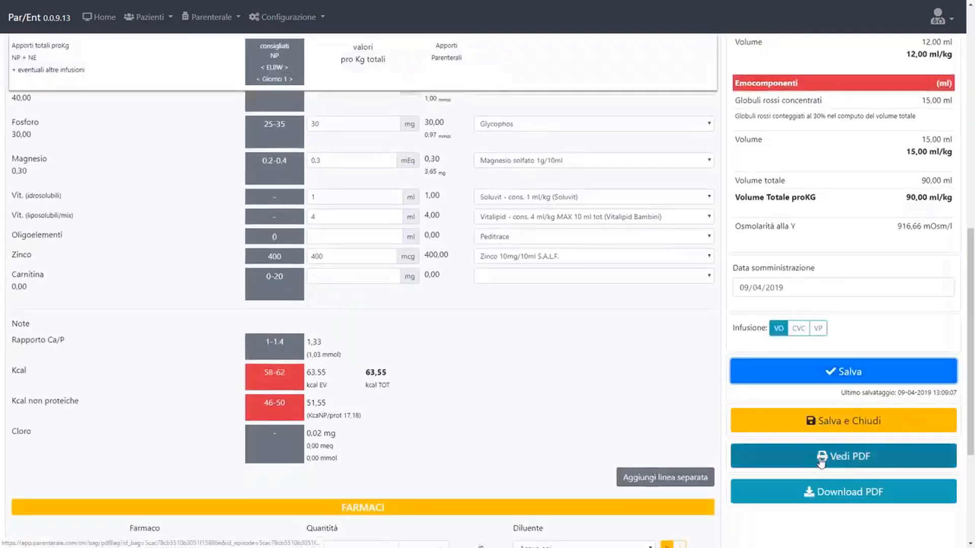
{"action": "left_click", "coordinate": [821, 457]}
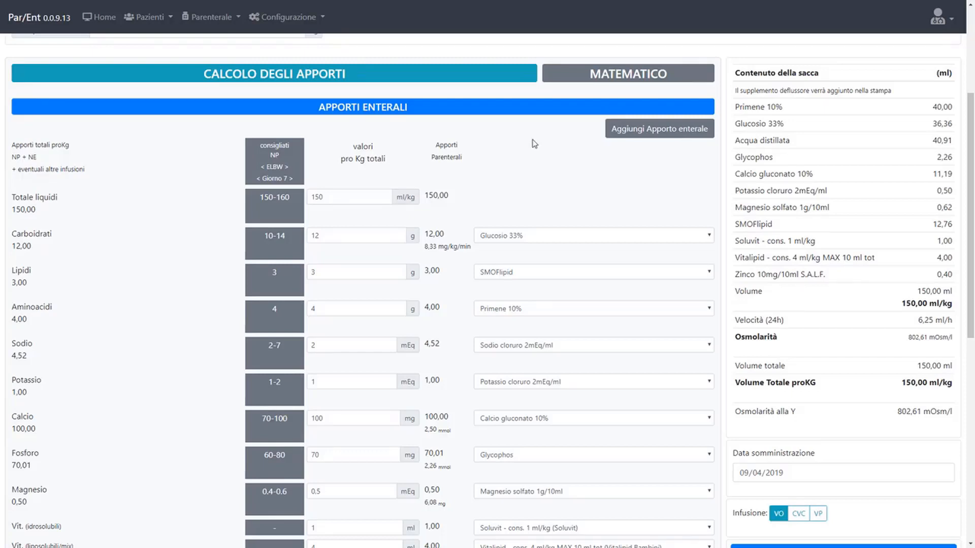
- Add an enteral intake row to the day 7 prescription and choose Latte Materno Prematuro as the milk
{"action": "left_click", "coordinate": [643, 131]}
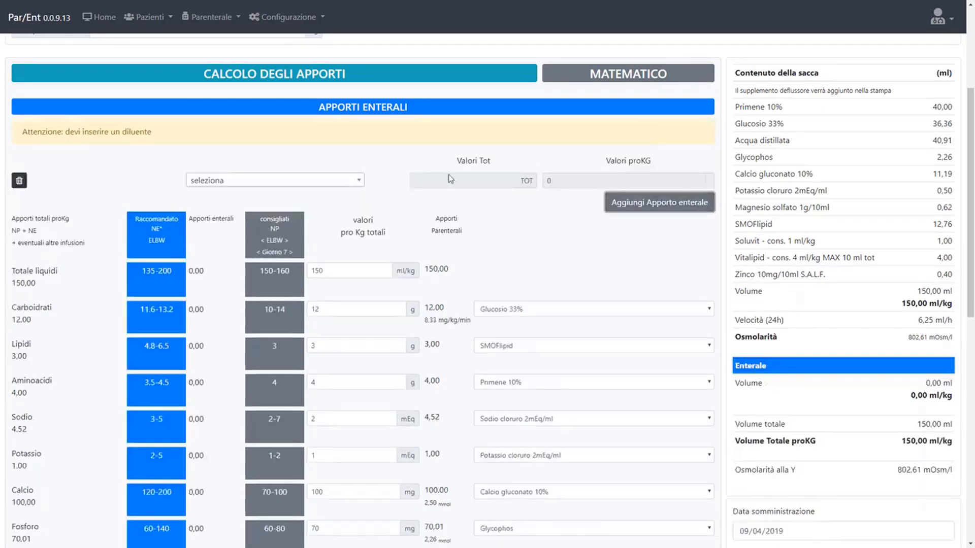
{"action": "left_click", "coordinate": [360, 183]}
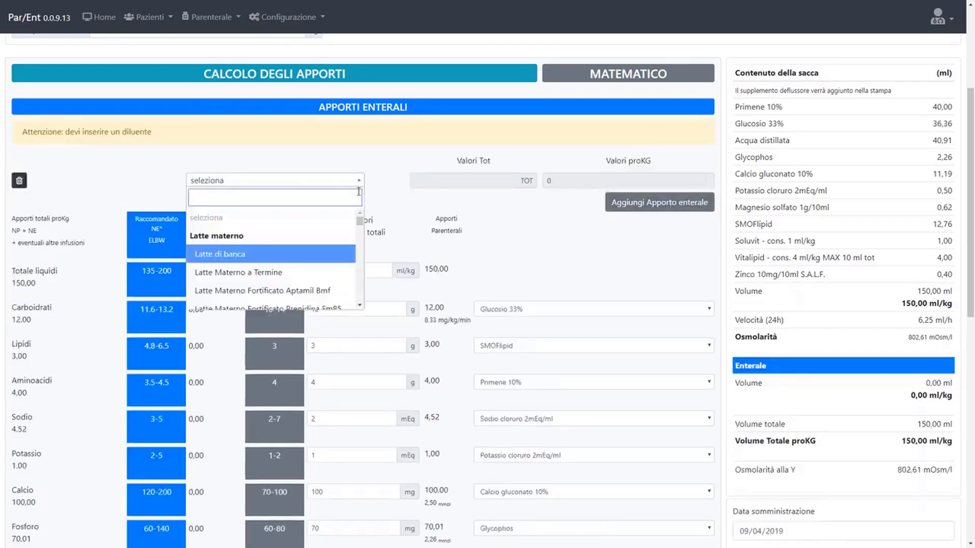
{"action": "scroll", "coordinate": [265, 257], "scroll_direction": "down", "scroll_amount": 1}
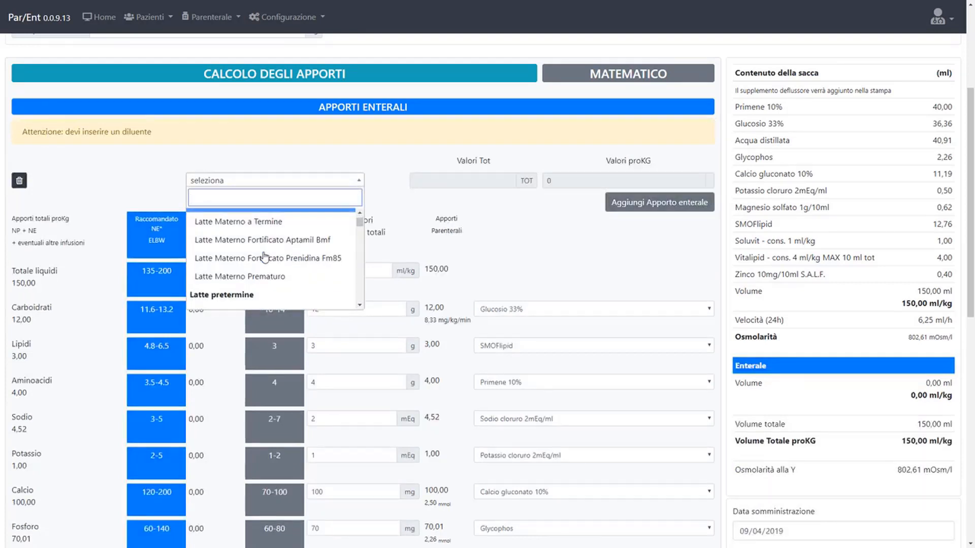
{"action": "scroll", "coordinate": [264, 257], "scroll_direction": "down", "scroll_amount": 1}
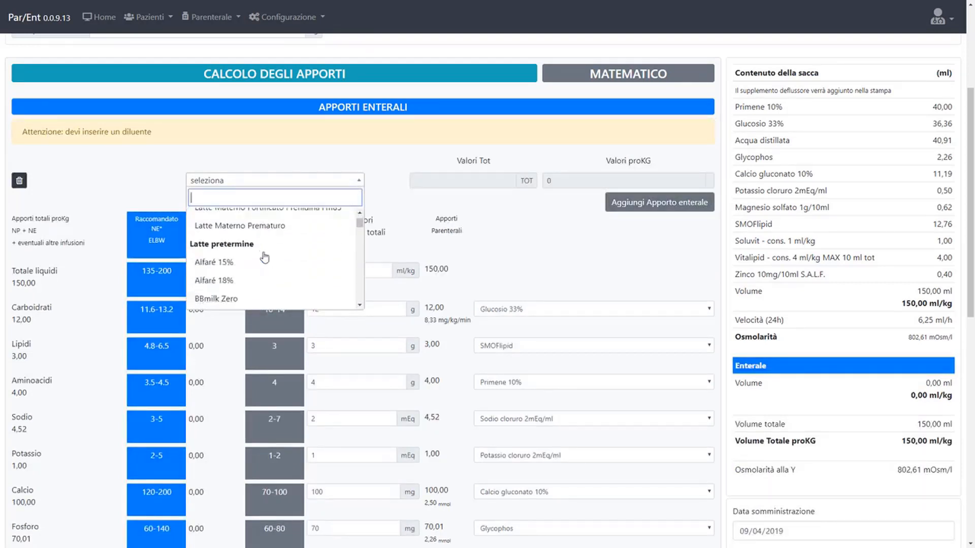
{"action": "scroll", "coordinate": [264, 257], "scroll_direction": "down", "scroll_amount": 1}
{"action": "scroll", "coordinate": [264, 257], "scroll_direction": "up", "scroll_amount": 3}
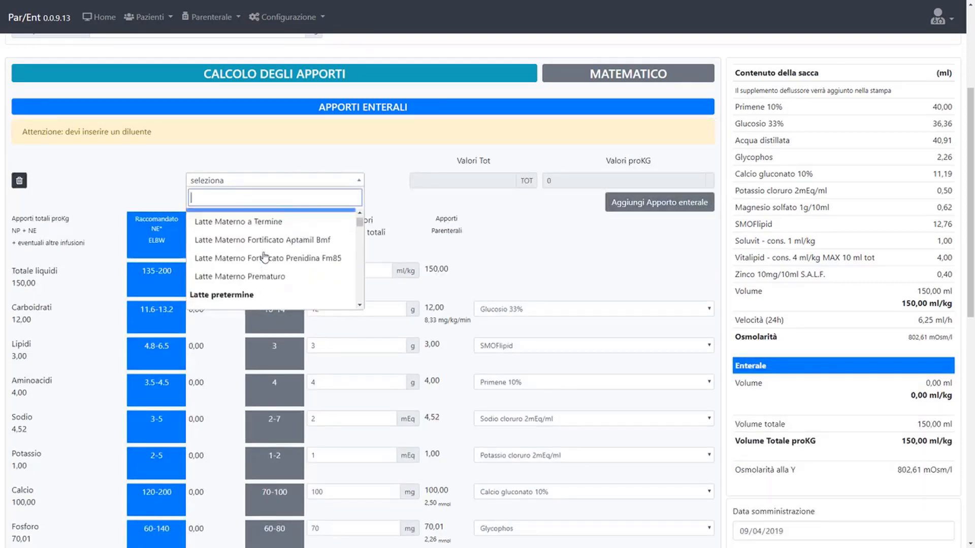
{"action": "scroll", "coordinate": [274, 269], "scroll_direction": "up", "scroll_amount": 1}
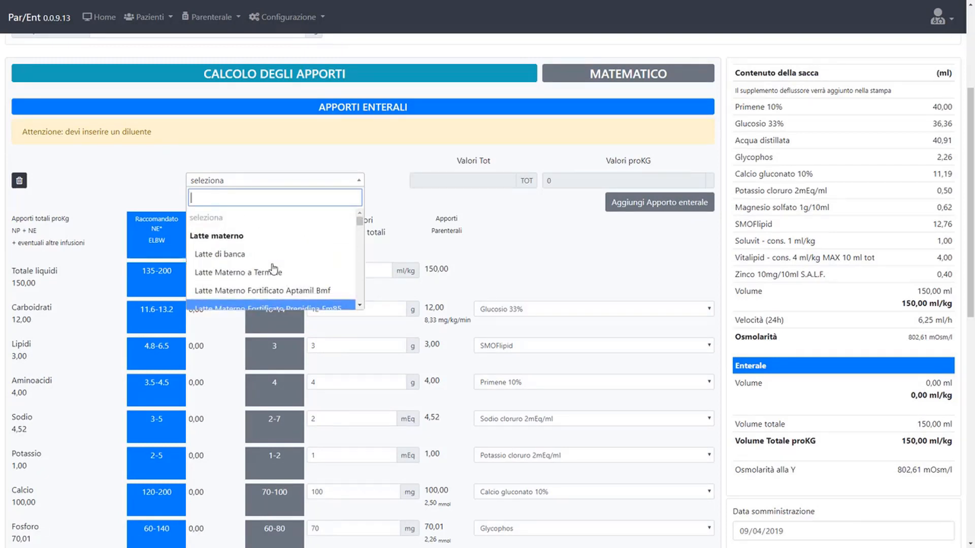
{"action": "scroll", "coordinate": [273, 268], "scroll_direction": "down", "scroll_amount": 1}
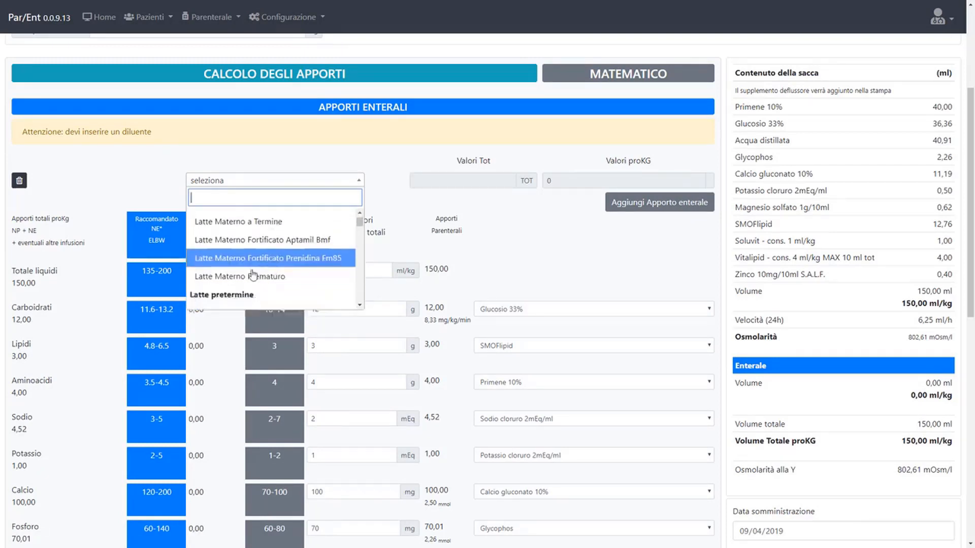
{"action": "left_click", "coordinate": [251, 276]}
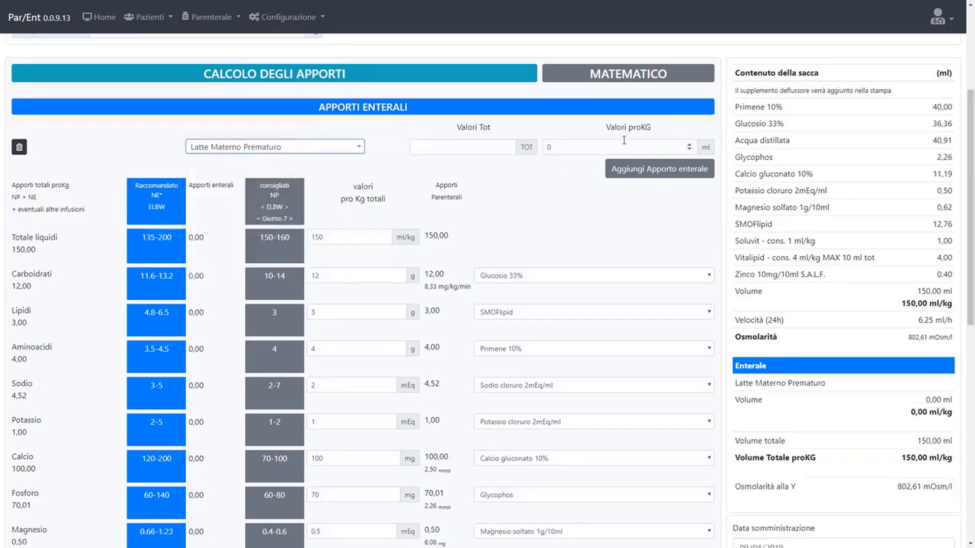
- Set the Latte Materno Prematuro intake to 15 ml per kg
{"action": "left_click", "coordinate": [577, 146]}
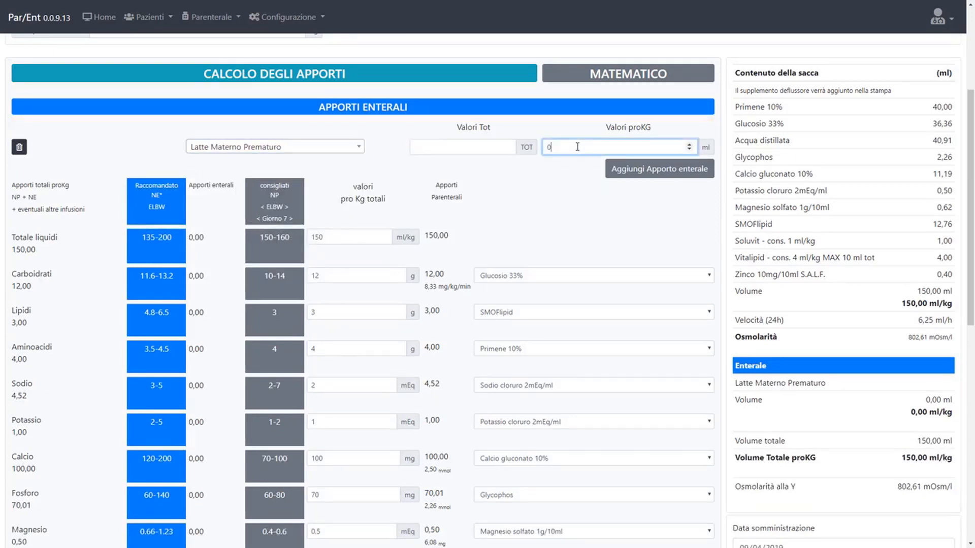
{"action": "key", "text": "BackSpace"}
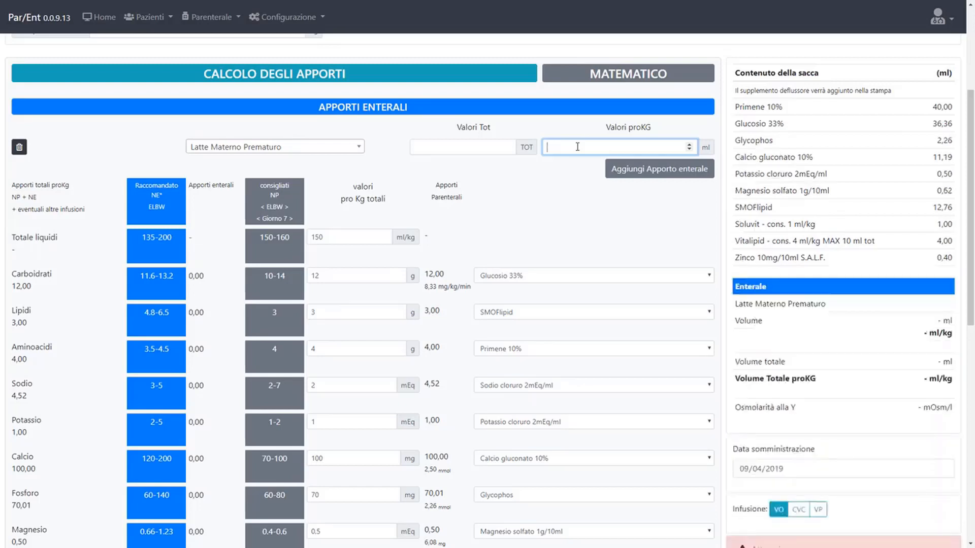
{"action": "type", "text": "1"}
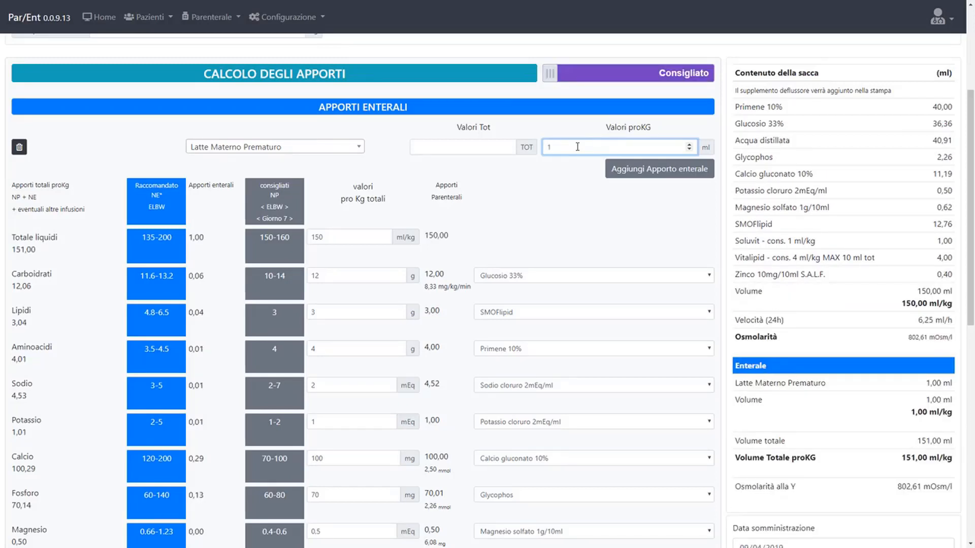
{"action": "type", "text": "5"}
{"action": "left_click", "coordinate": [568, 210]}
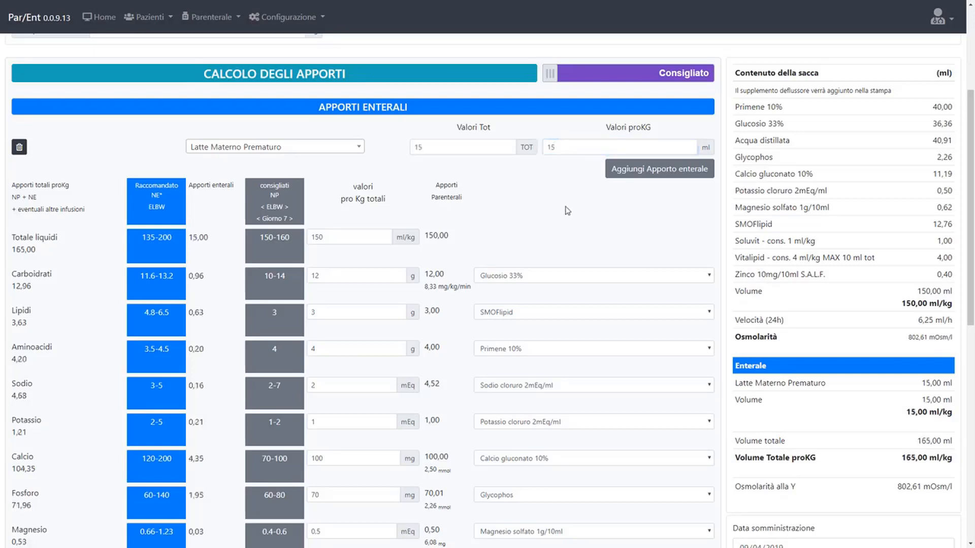
- Set the Latte Materno Prematuro intake to 40 ml per kg
{"action": "scroll", "coordinate": [568, 210], "scroll_direction": "up", "scroll_amount": 1}
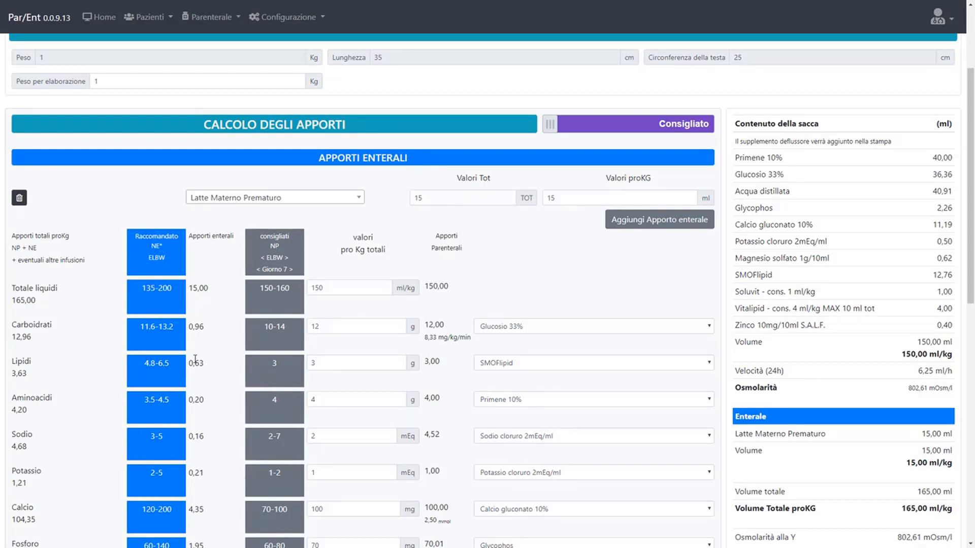
{"action": "scroll", "coordinate": [217, 298], "scroll_direction": "down", "scroll_amount": 1}
{"action": "scroll", "coordinate": [215, 297], "scroll_direction": "down", "scroll_amount": 1}
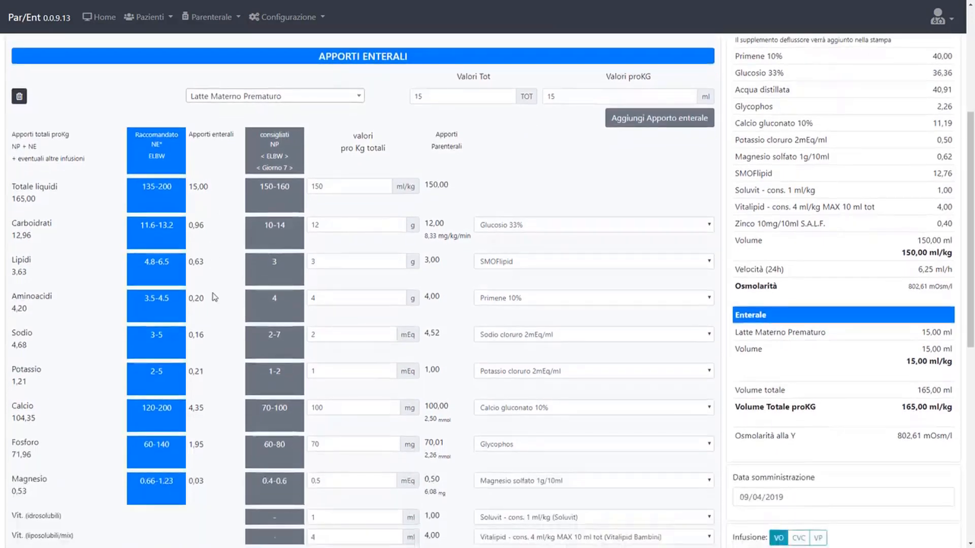
{"action": "scroll", "coordinate": [268, 282], "scroll_direction": "up", "scroll_amount": 2}
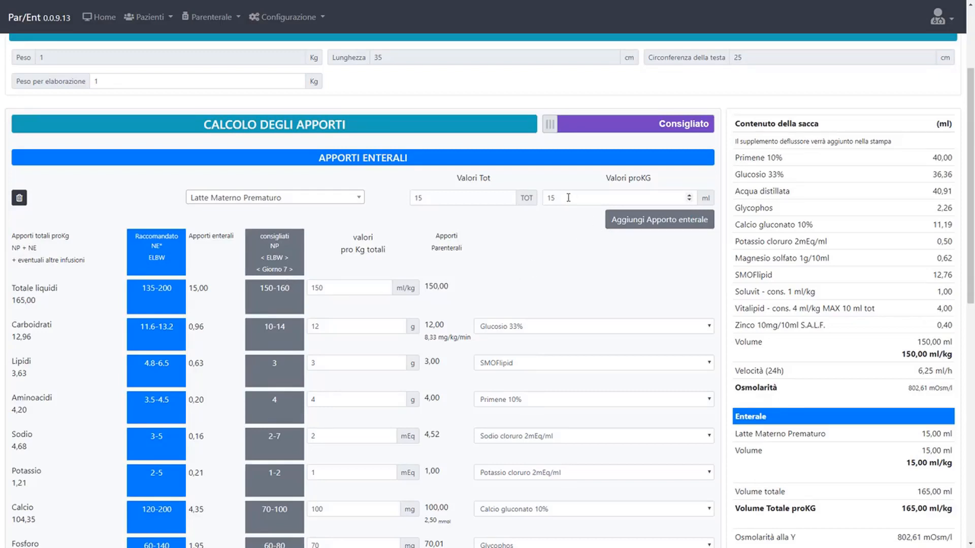
{"action": "double_click", "coordinate": [550, 197]}
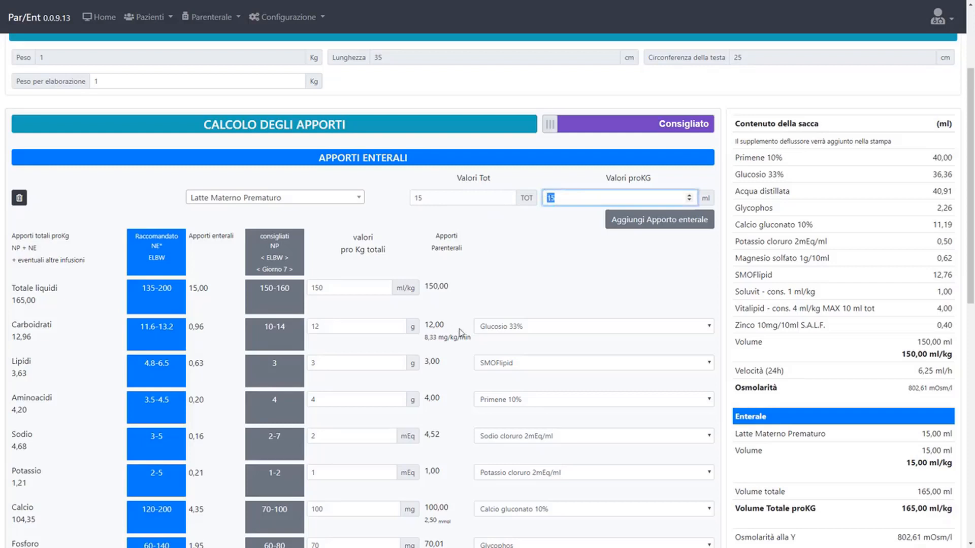
{"action": "type", "text": "4"}
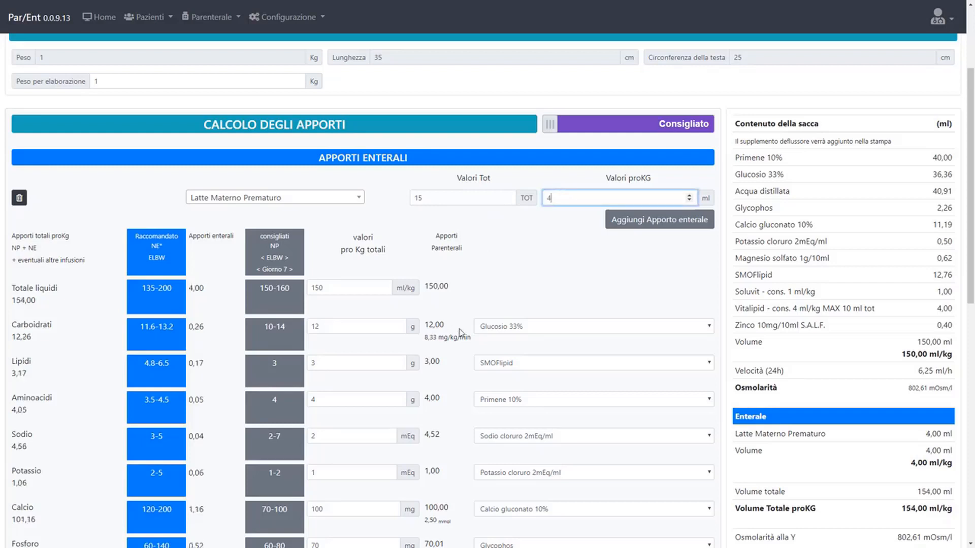
{"action": "type", "text": "0"}
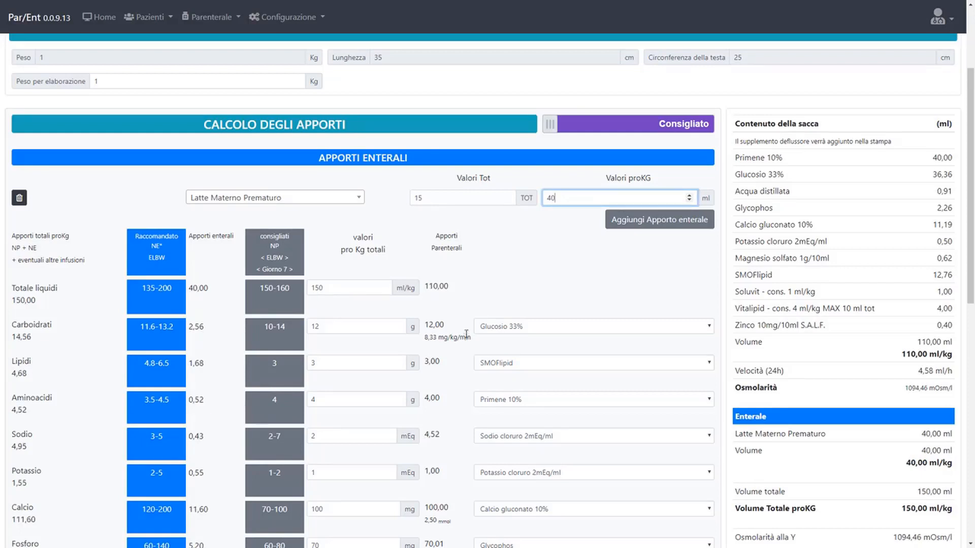
{"action": "left_click", "coordinate": [480, 292]}
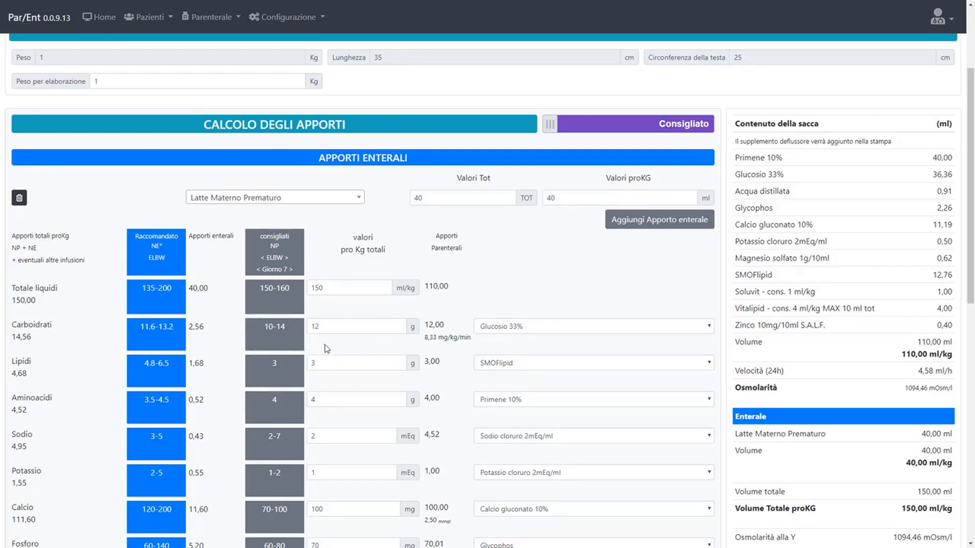
- Examine the combined enteral and parenteral nutrient intakes, the Ca/P ratio and the calorie values against the recommended ranges
{"action": "scroll", "coordinate": [326, 349], "scroll_direction": "down", "scroll_amount": 2}
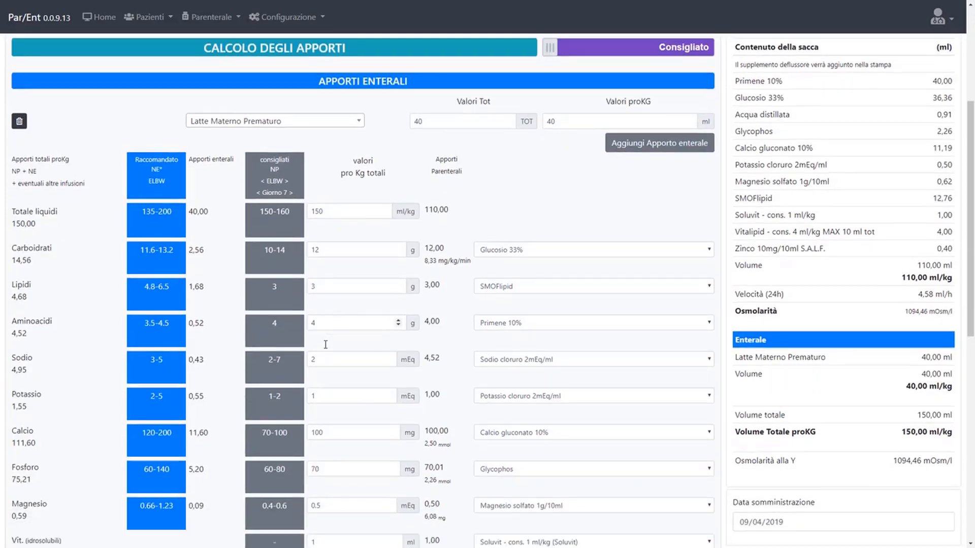
{"action": "scroll", "coordinate": [323, 269], "scroll_direction": "down", "scroll_amount": 1}
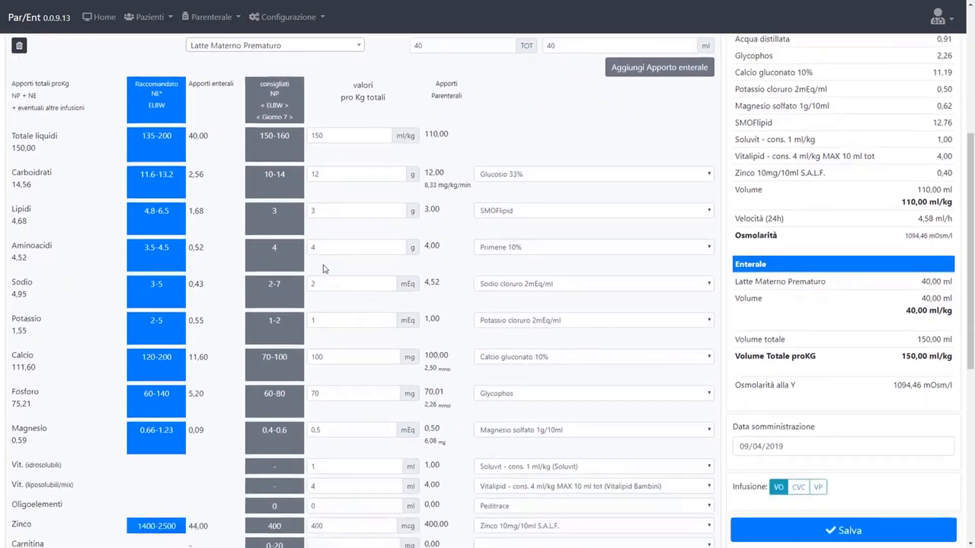
{"action": "scroll", "coordinate": [325, 313], "scroll_direction": "down", "scroll_amount": 3}
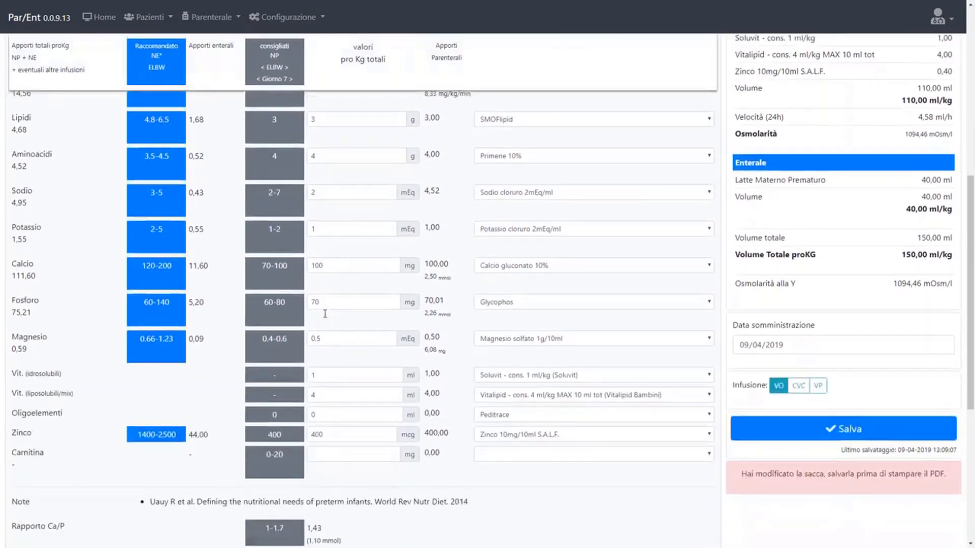
{"action": "scroll", "coordinate": [326, 317], "scroll_direction": "down", "scroll_amount": 2}
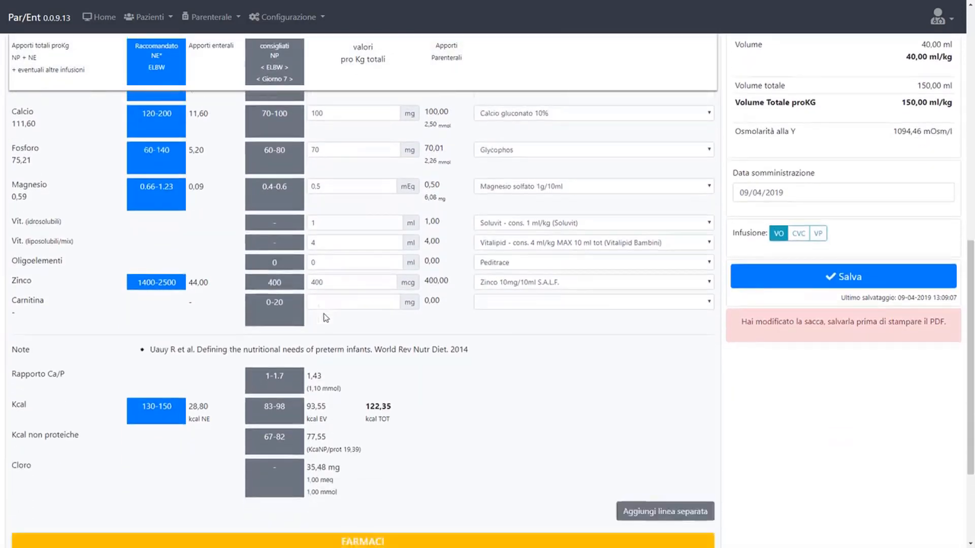
{"action": "scroll", "coordinate": [323, 323], "scroll_direction": "down", "scroll_amount": 1}
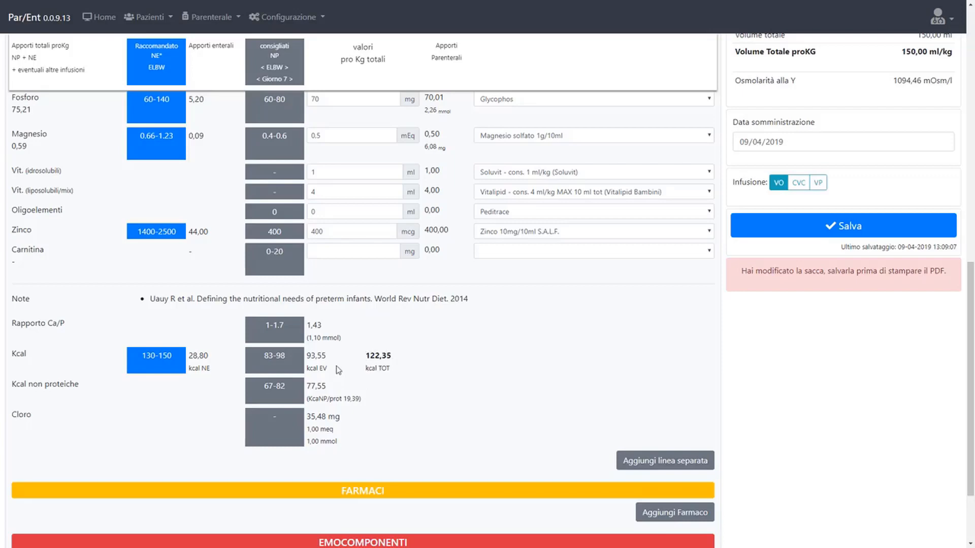
- Set the Latte Materno Prematuro intake to 70 ml per kg
{"action": "scroll", "coordinate": [338, 370], "scroll_direction": "up", "scroll_amount": 10}
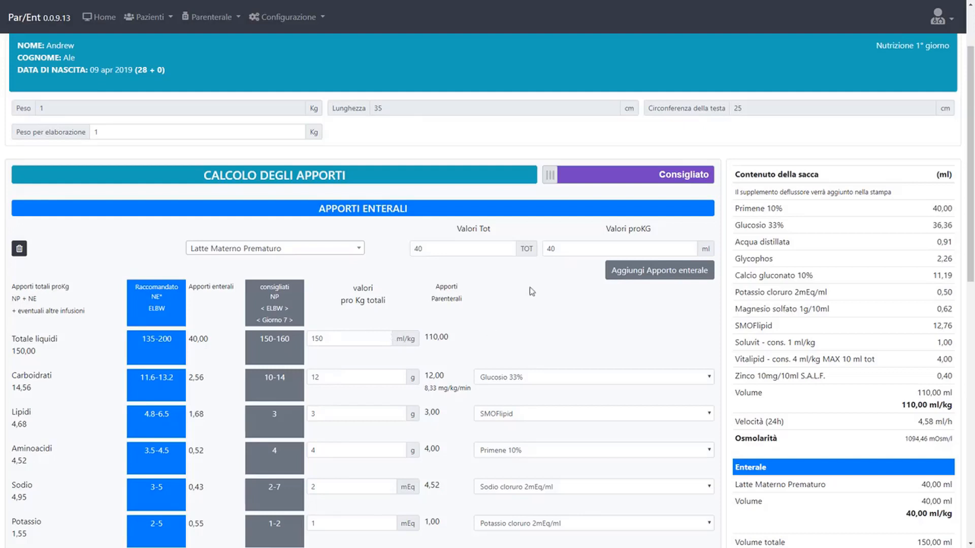
{"action": "left_click", "coordinate": [575, 247]}
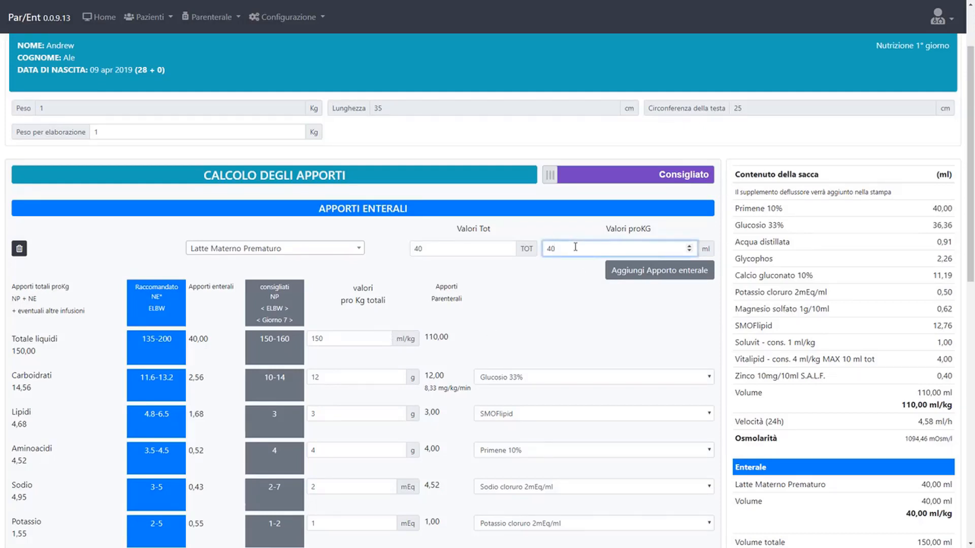
{"action": "key", "text": "BackSpace"}
{"action": "key", "text": "BackSpace"}
{"action": "type", "text": "7"}
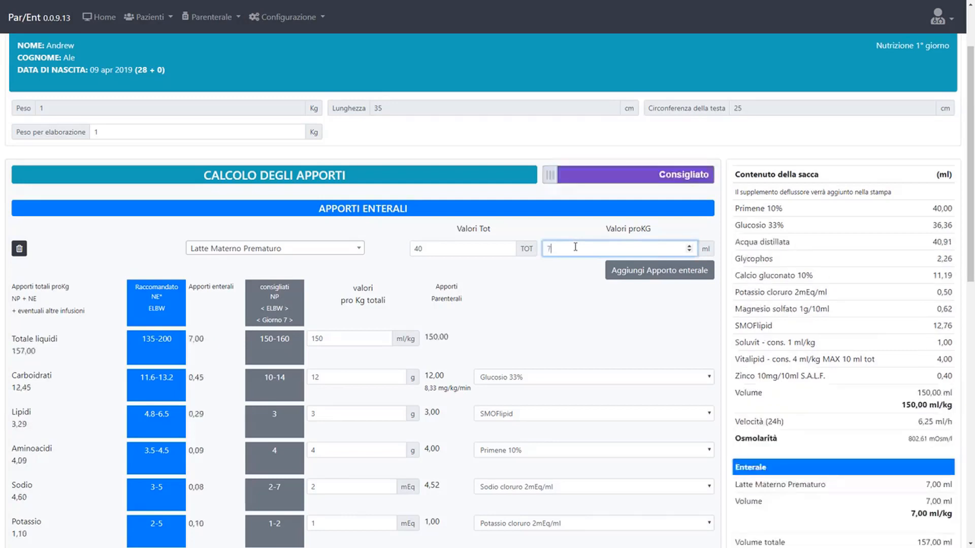
{"action": "type", "text": "0"}
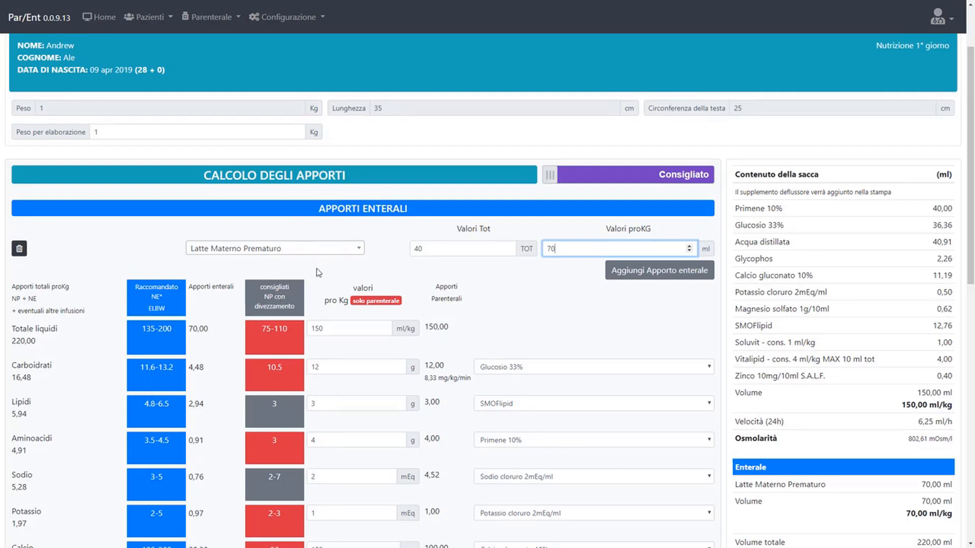
{"action": "left_click", "coordinate": [434, 249]}
{"action": "left_click", "coordinate": [574, 250]}
- Set the parenteral total fluids to 110 ml/kg and the carbohydrates to 10.5 g per kg
{"action": "left_click_drag", "start_coordinate": [329, 327], "coordinate": [272, 326]}
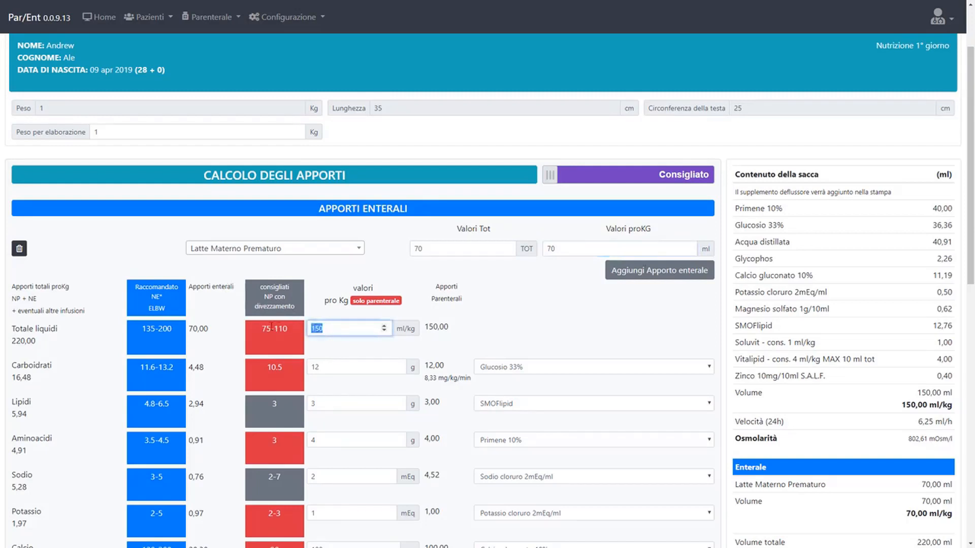
{"action": "type", "text": "110"}
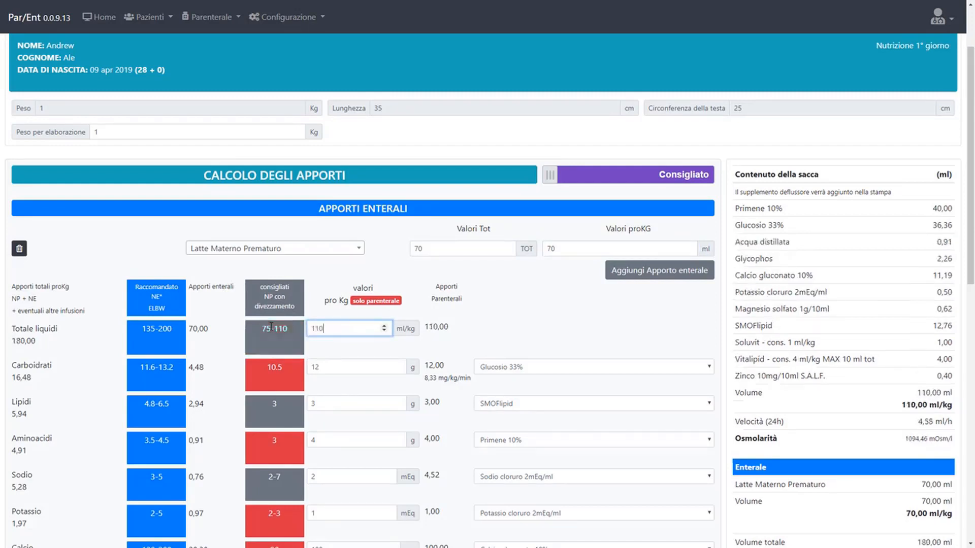
{"action": "left_click", "coordinate": [331, 369]}
{"action": "key", "text": "BackSpace"}
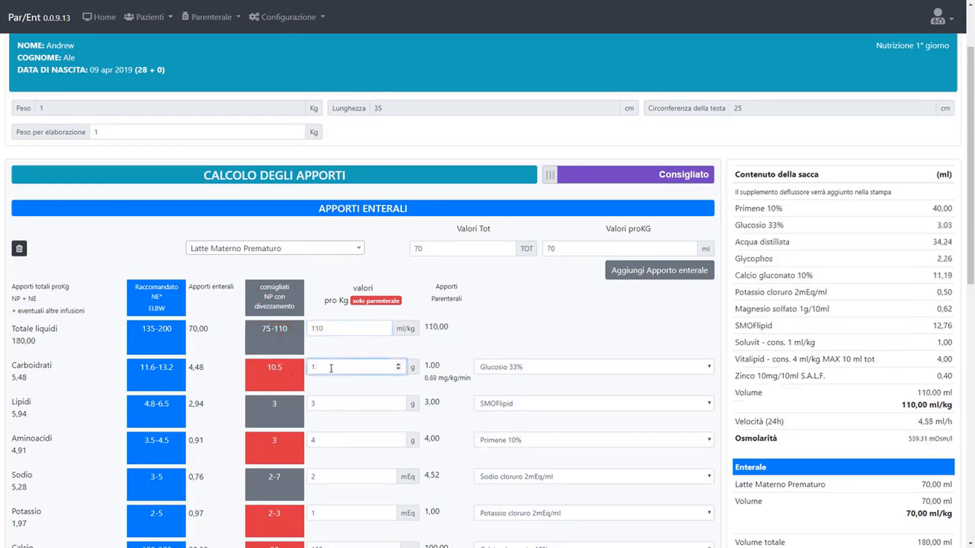
{"action": "type", "text": "0,"}
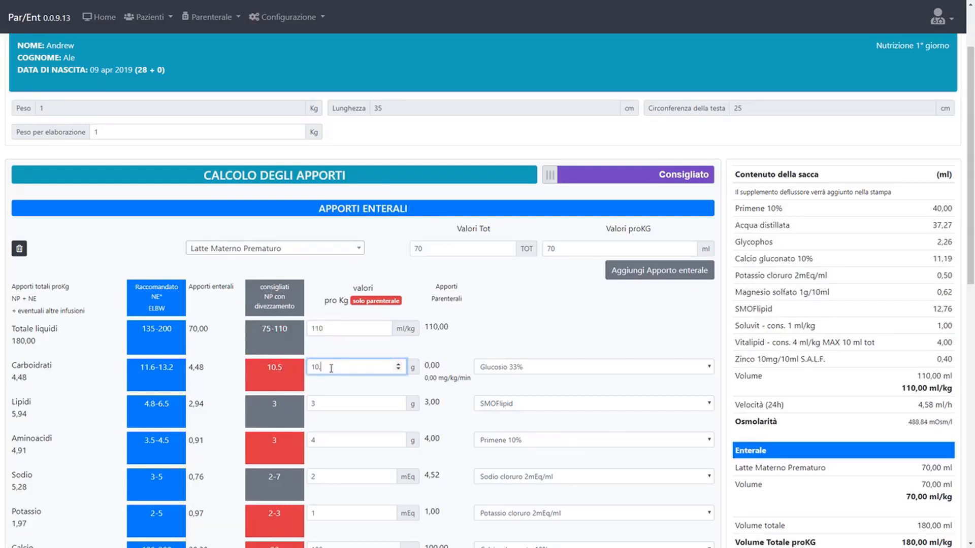
{"action": "type", "text": "5"}
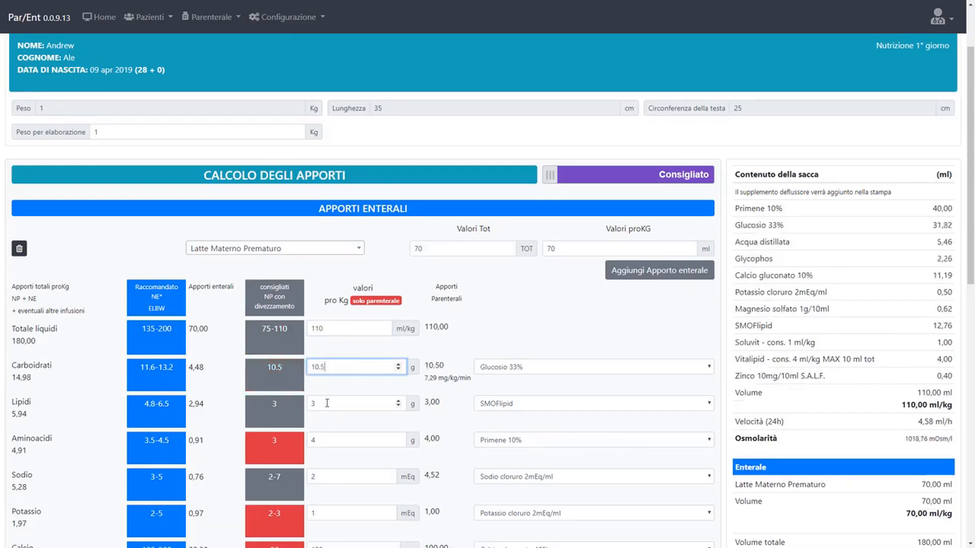
- Set the parenteral amino acids to 3 g per kg
{"action": "double_click", "coordinate": [332, 441]}
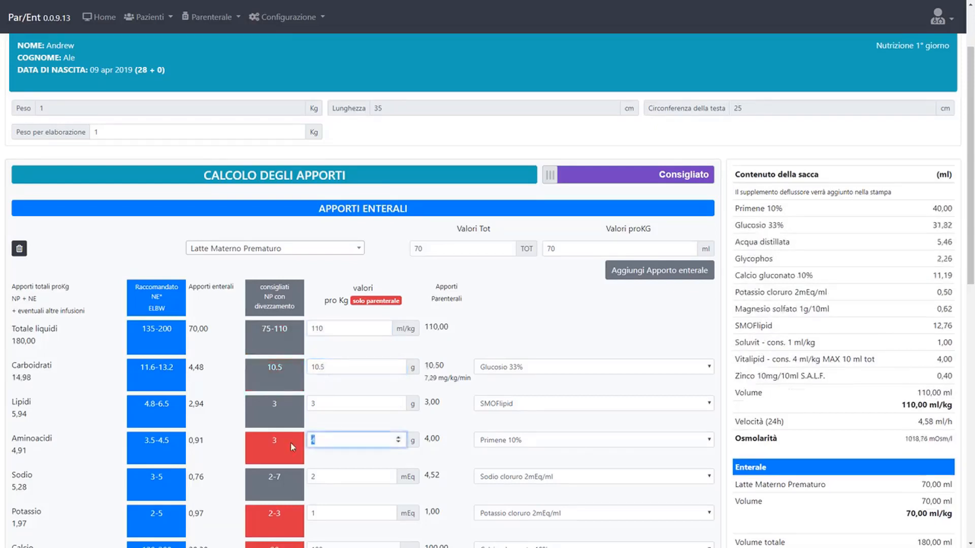
{"action": "type", "text": "3"}
{"action": "left_click", "coordinate": [327, 493]}
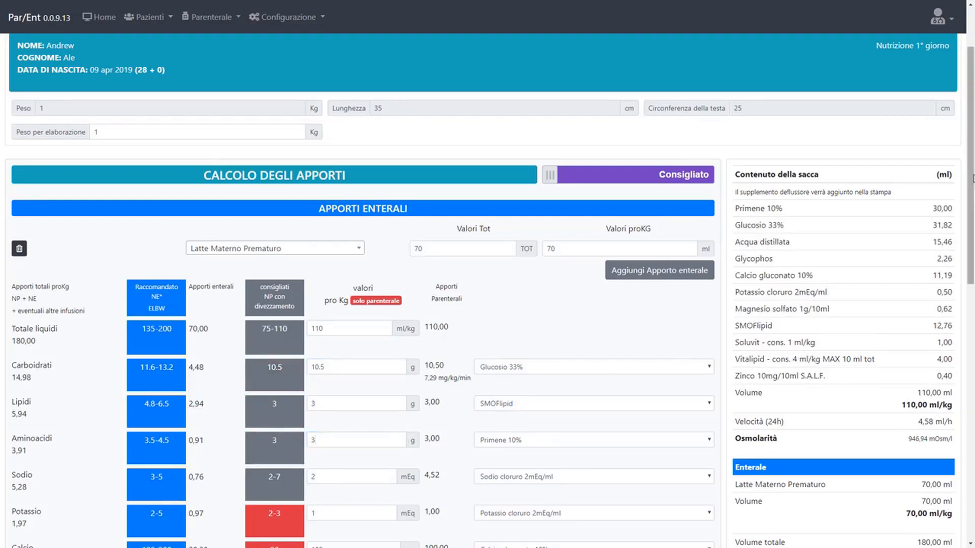
- Set the parenteral potassium to 2 mEq and the calcium to 90 mg per kg
{"action": "left_click_drag", "start_coordinate": [972, 177], "coordinate": [972, 205]}
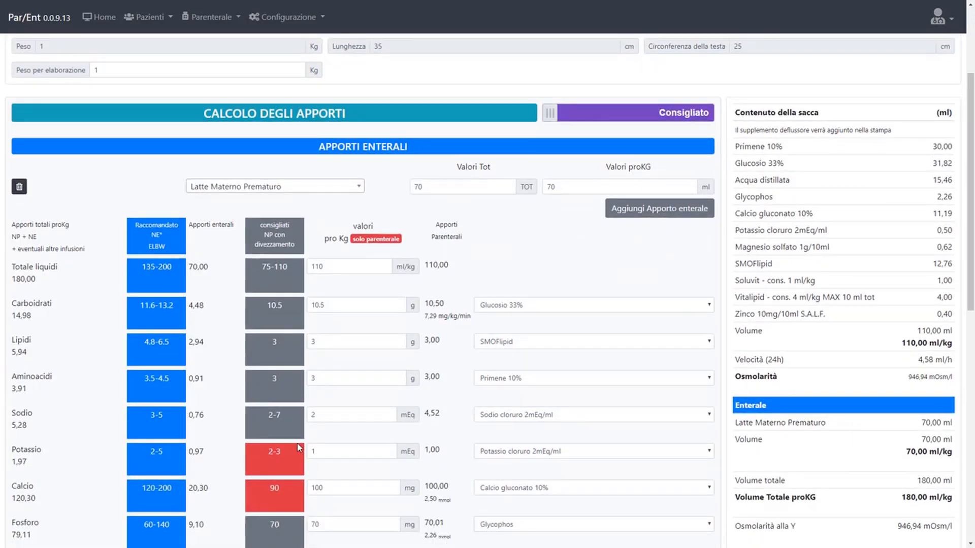
{"action": "double_click", "coordinate": [325, 451]}
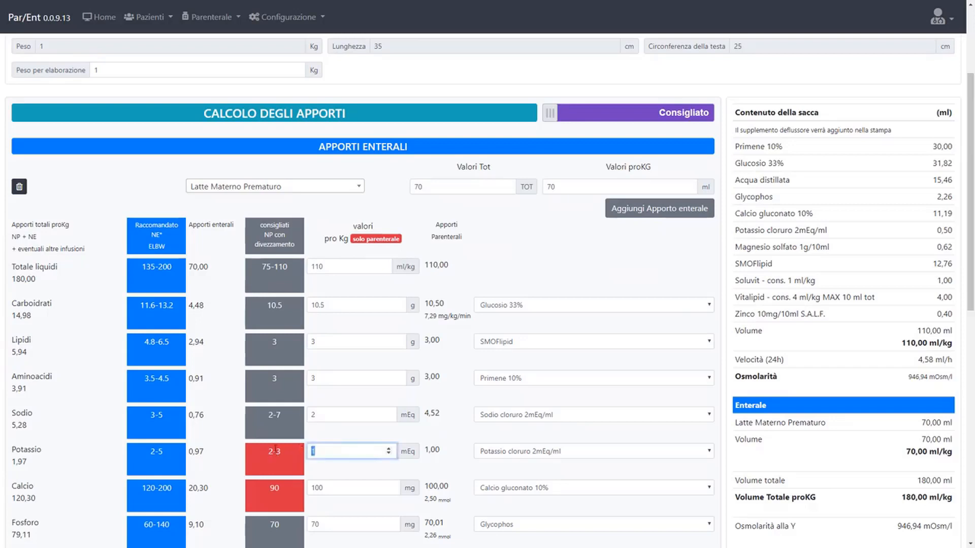
{"action": "type", "text": "2"}
{"action": "key", "text": "Tab"}
{"action": "type", "text": "90"}
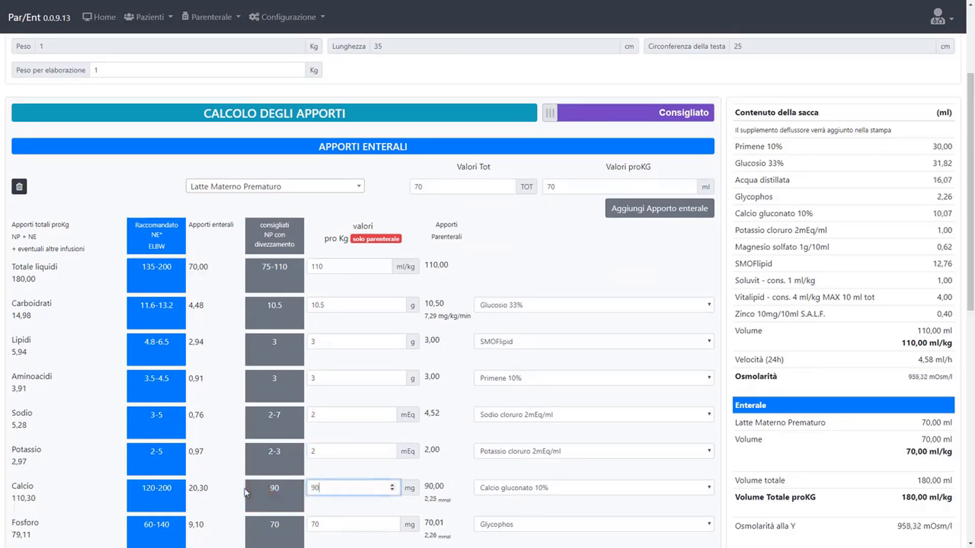
{"action": "left_click", "coordinate": [332, 467]}
- Set the Latte Materno Prematuro intake to 110 ml per kg
{"action": "scroll", "coordinate": [335, 469], "scroll_direction": "down", "scroll_amount": 3}
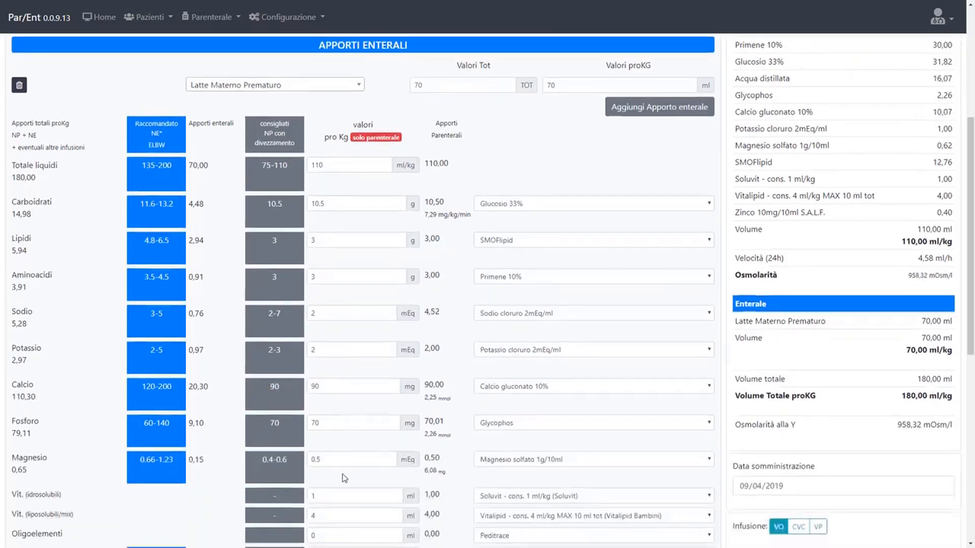
{"action": "scroll", "coordinate": [344, 477], "scroll_direction": "down", "scroll_amount": 3}
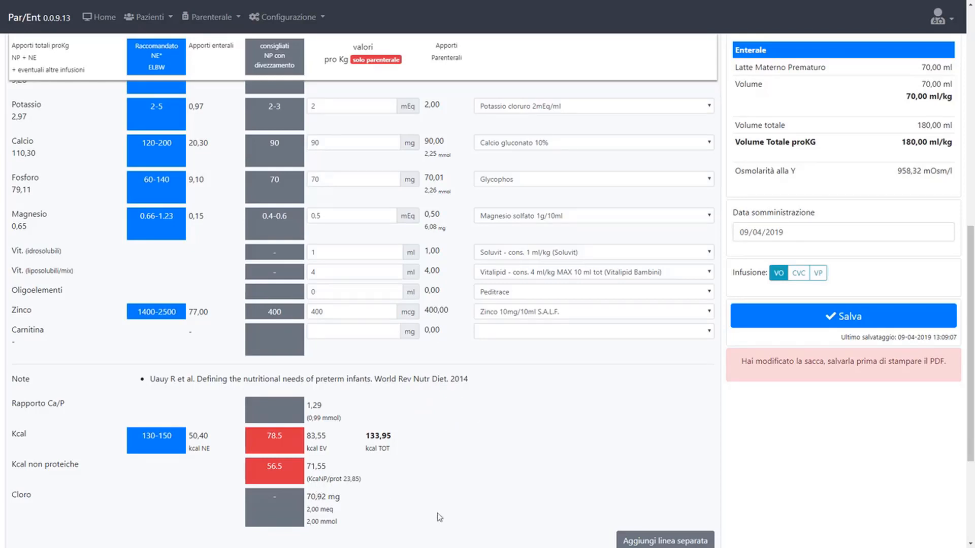
{"action": "scroll", "coordinate": [634, 274], "scroll_direction": "down", "scroll_amount": 3}
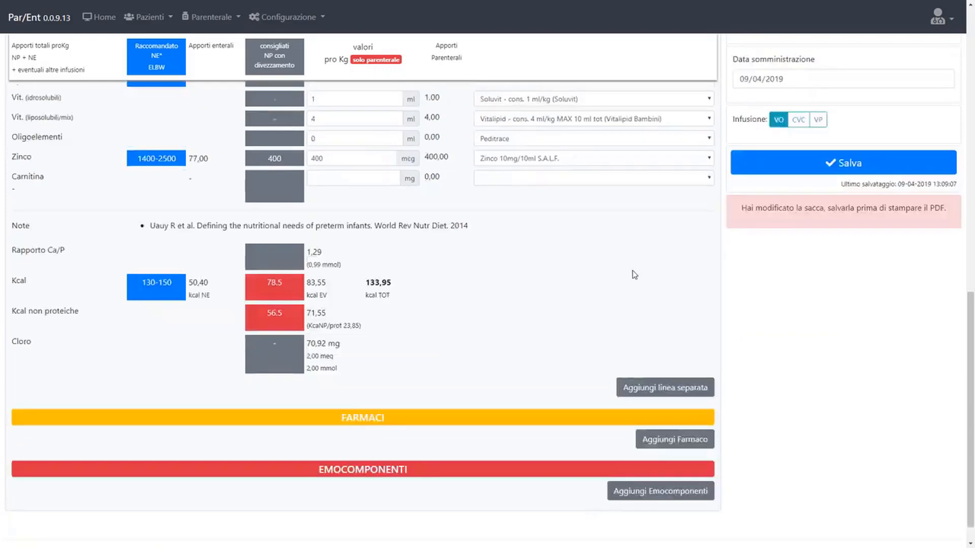
{"action": "scroll", "coordinate": [634, 275], "scroll_direction": "up", "scroll_amount": 15}
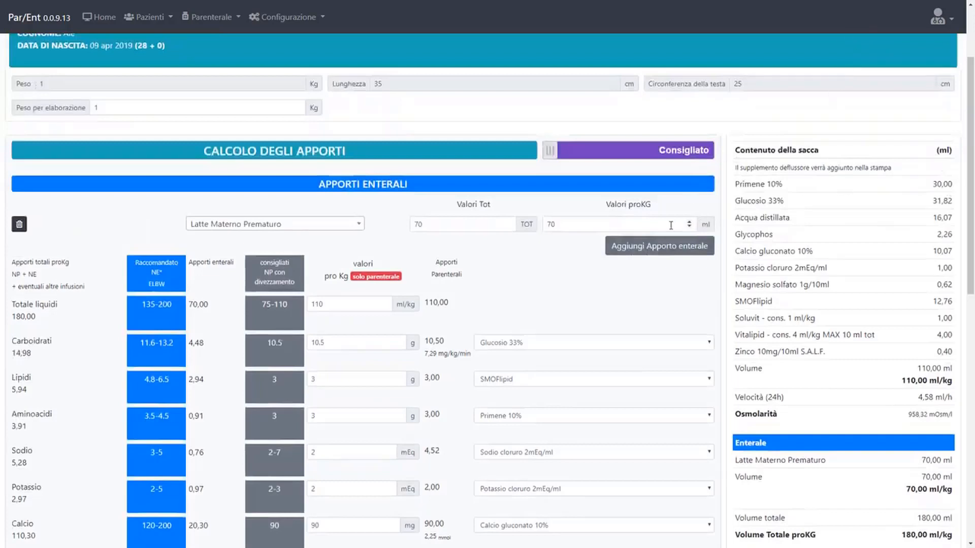
{"action": "left_click", "coordinate": [591, 223]}
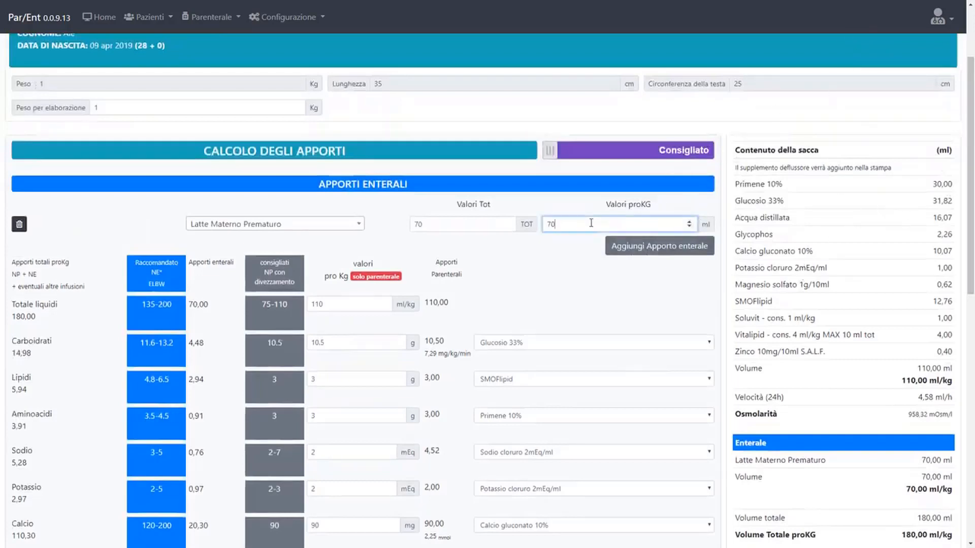
{"action": "key", "text": "BackSpace"}
{"action": "key", "text": "BackSpace"}
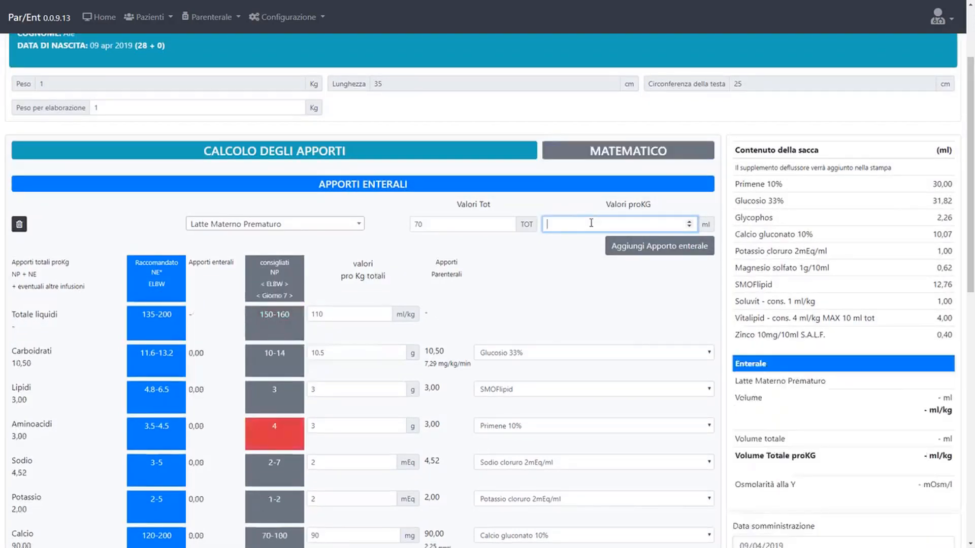
{"action": "type", "text": "110"}
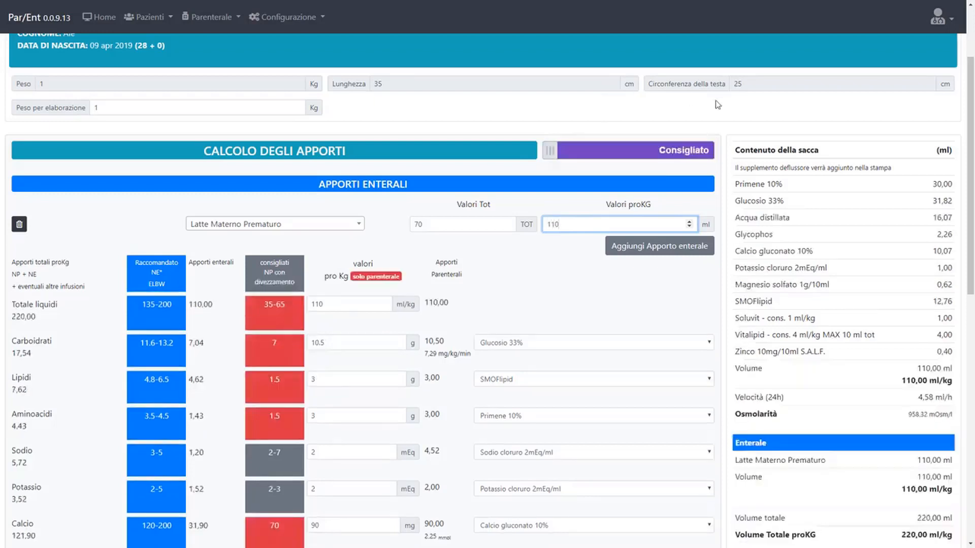
- Try to switch the enteral milk to Latte Materno Fortificato Prenidina Fm85
{"action": "left_click", "coordinate": [354, 227]}
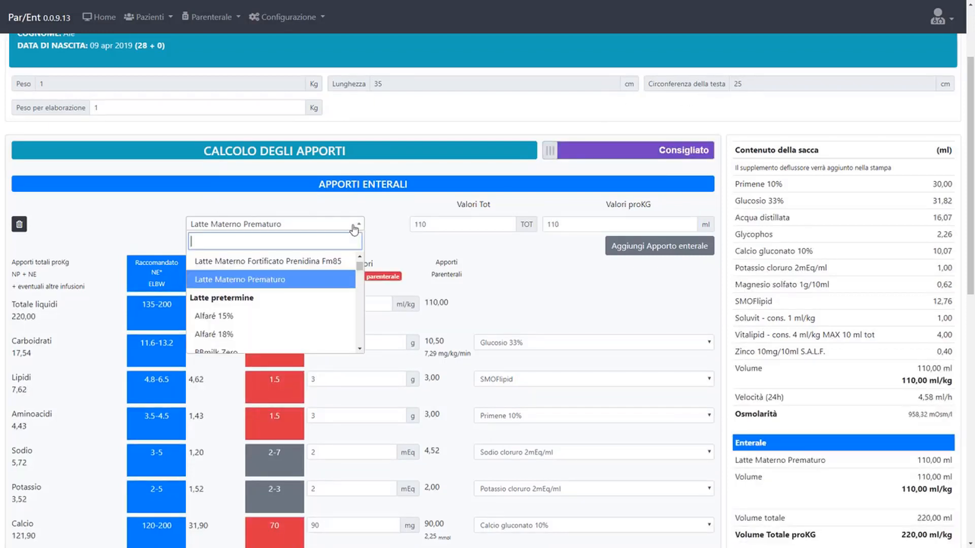
{"action": "left_click", "coordinate": [308, 264]}
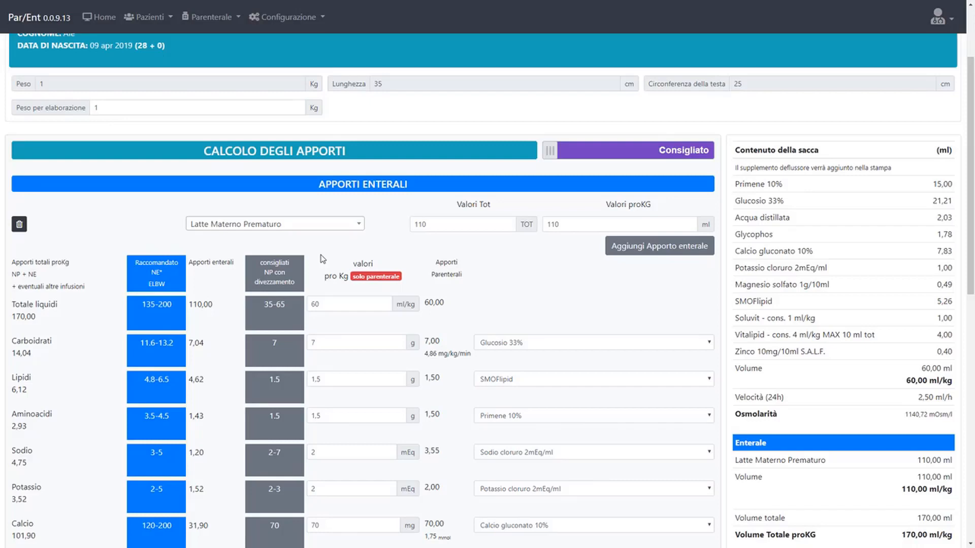
- Check the reduced parenteral intakes, the Ca/P ratio and the calorie values against the weaning recommendations
{"action": "scroll", "coordinate": [334, 273], "scroll_direction": "down", "scroll_amount": 1}
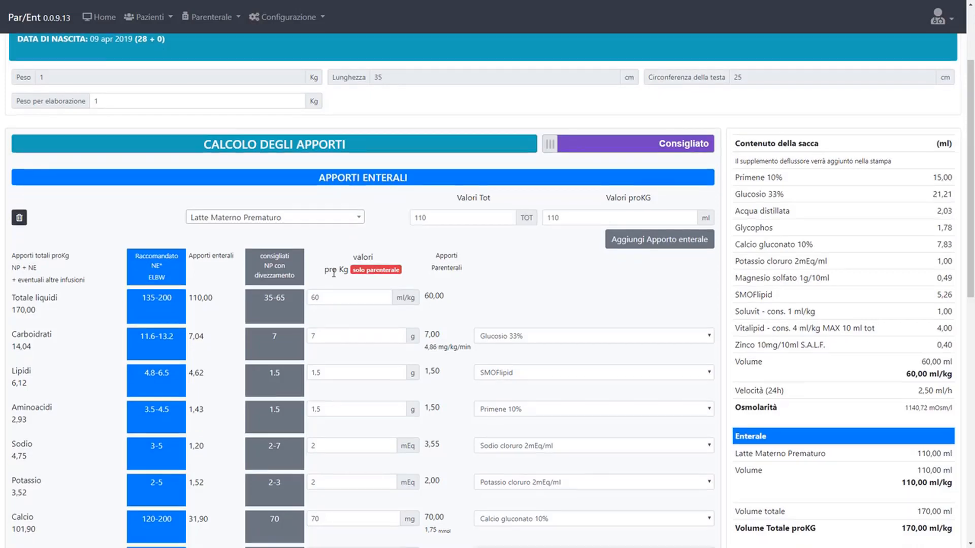
{"action": "scroll", "coordinate": [333, 273], "scroll_direction": "down", "scroll_amount": 4}
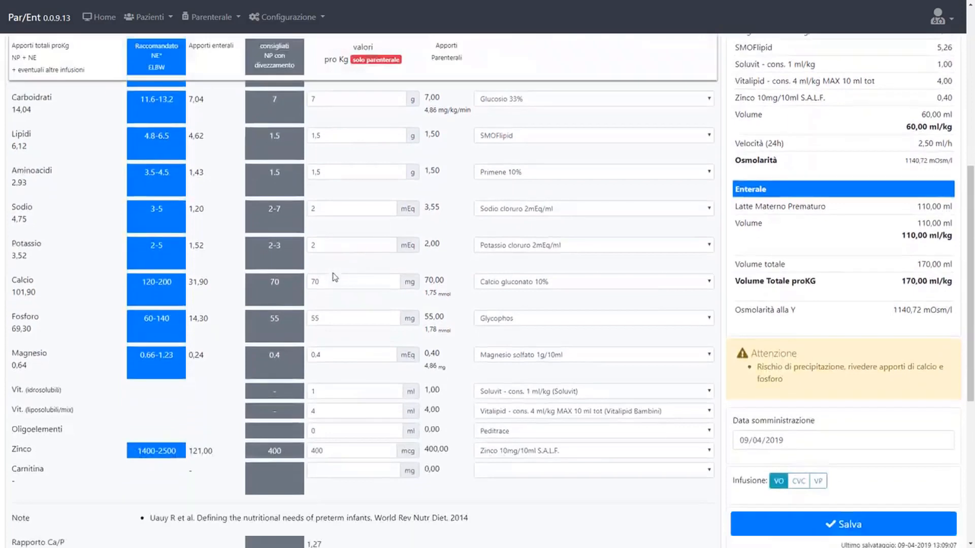
{"action": "scroll", "coordinate": [335, 277], "scroll_direction": "down", "scroll_amount": 1}
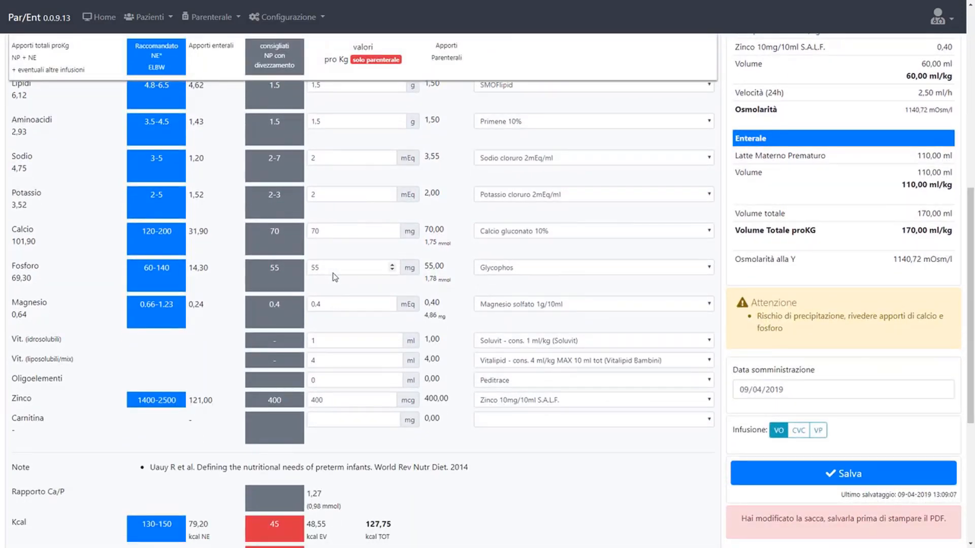
{"action": "scroll", "coordinate": [335, 276], "scroll_direction": "down", "scroll_amount": 2}
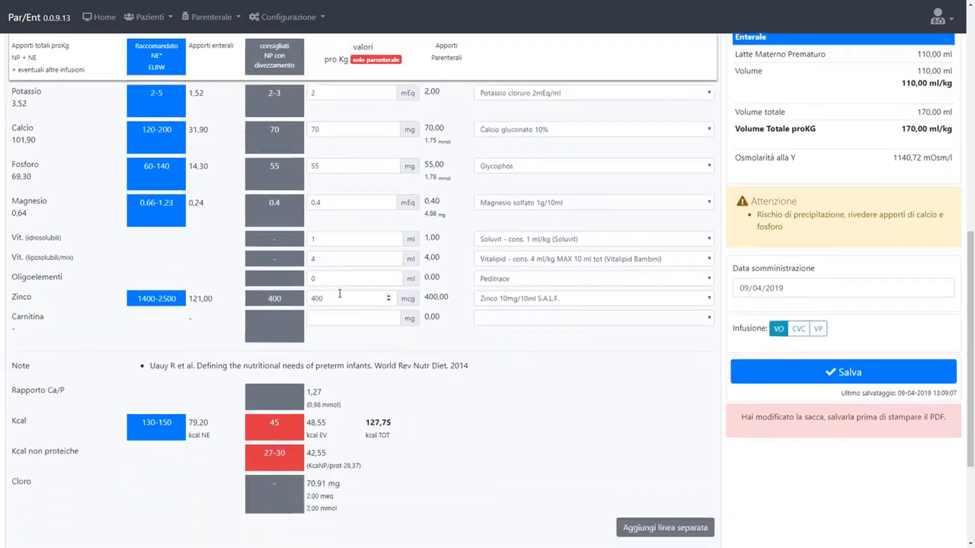
{"action": "scroll", "coordinate": [340, 294], "scroll_direction": "down", "scroll_amount": 1}
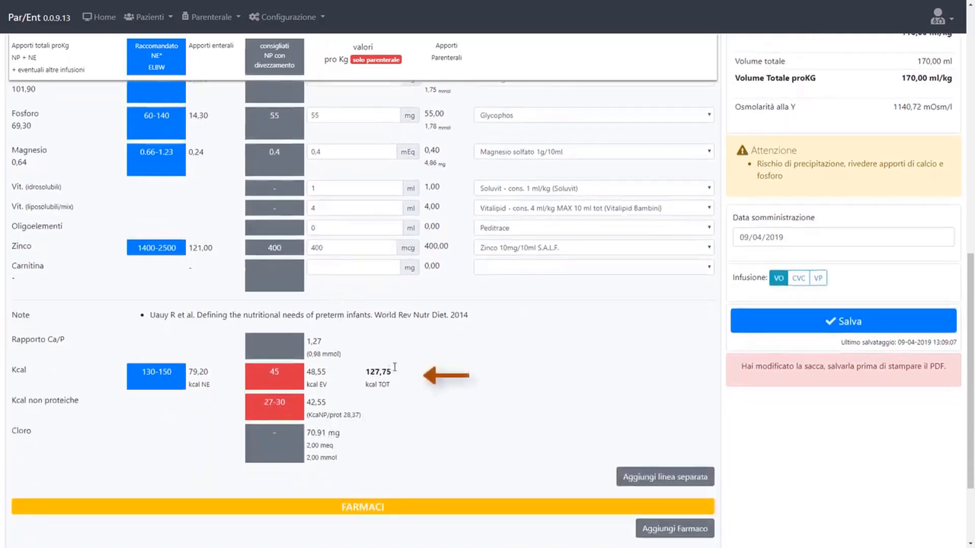